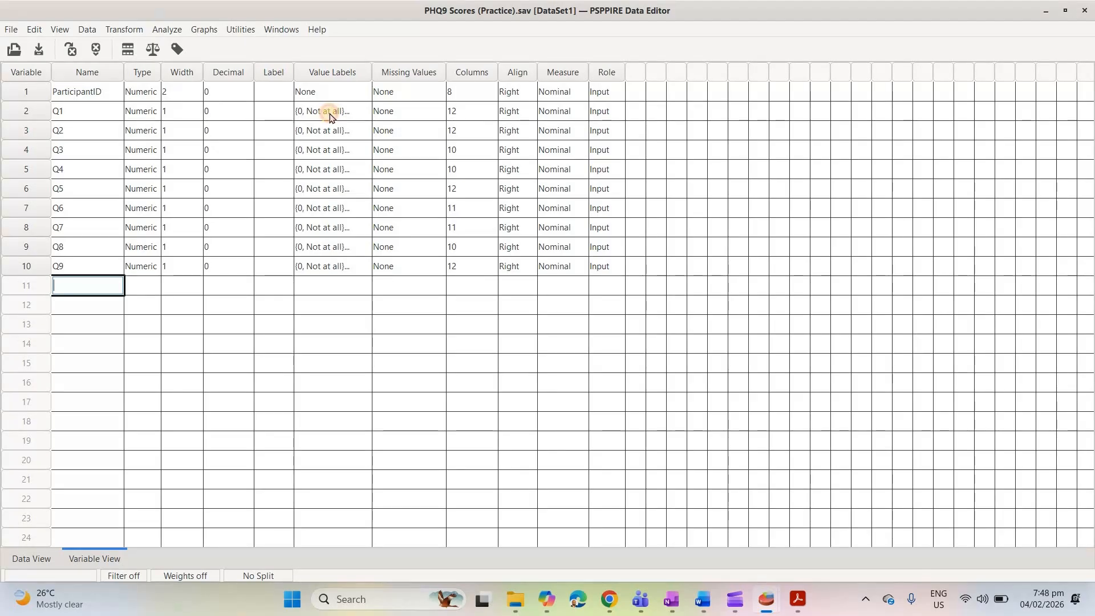
# Review the value labels defined for Q1 and Q9, leaving them as they are
pyautogui.click(330, 114)
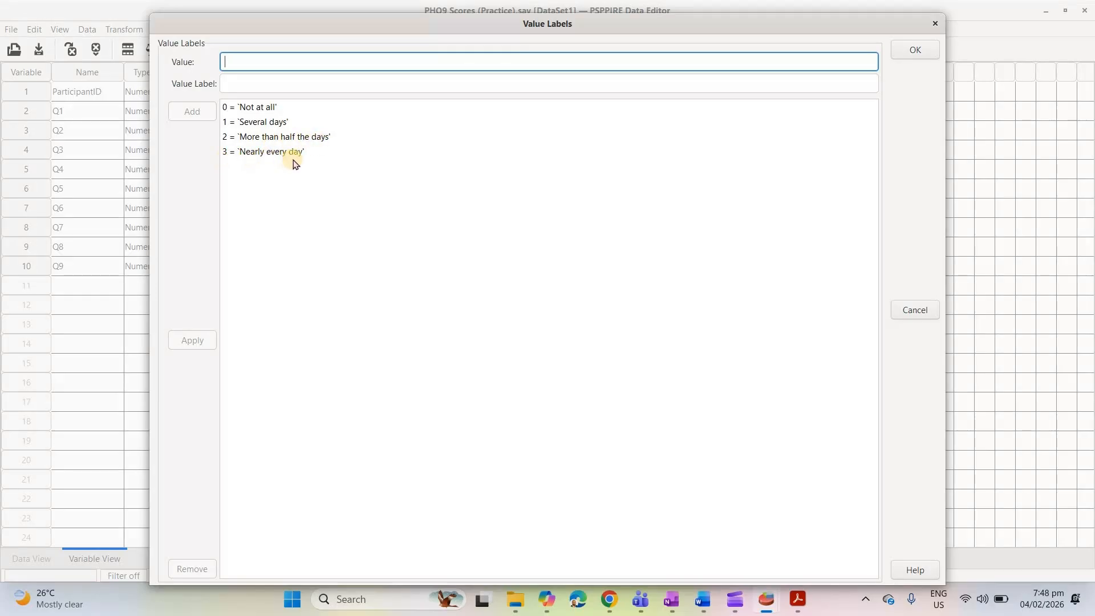
pyautogui.click(938, 25)
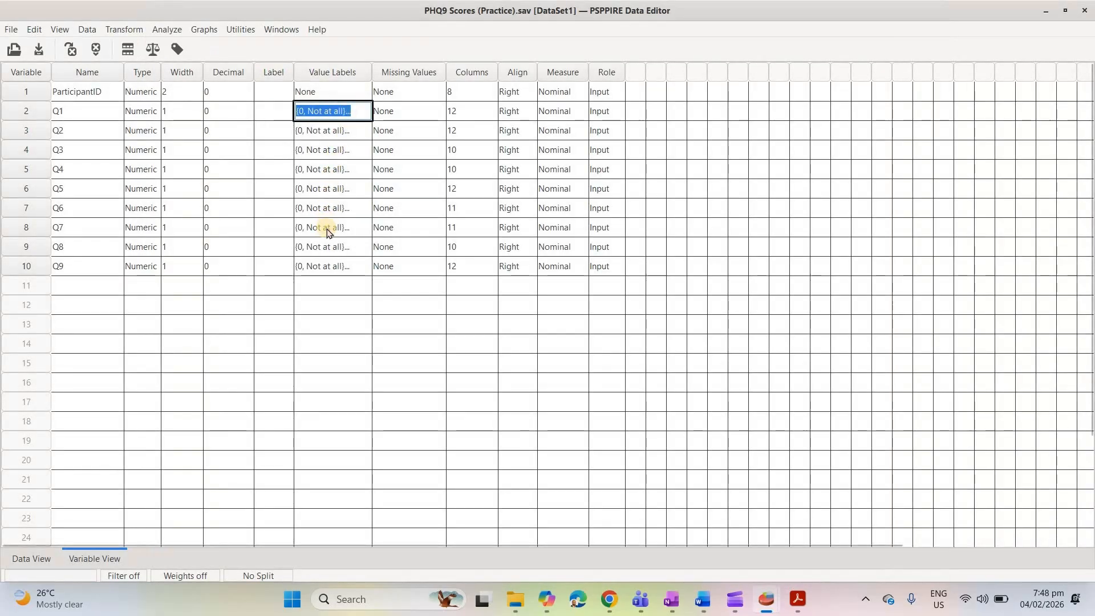
pyautogui.doubleClick(321, 267)
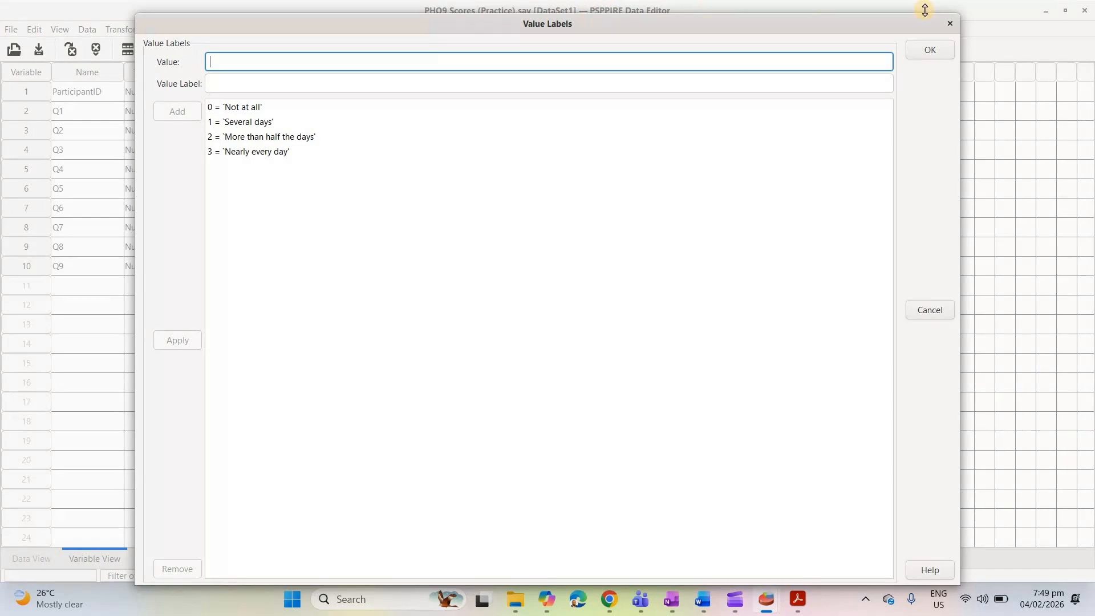
pyautogui.click(951, 27)
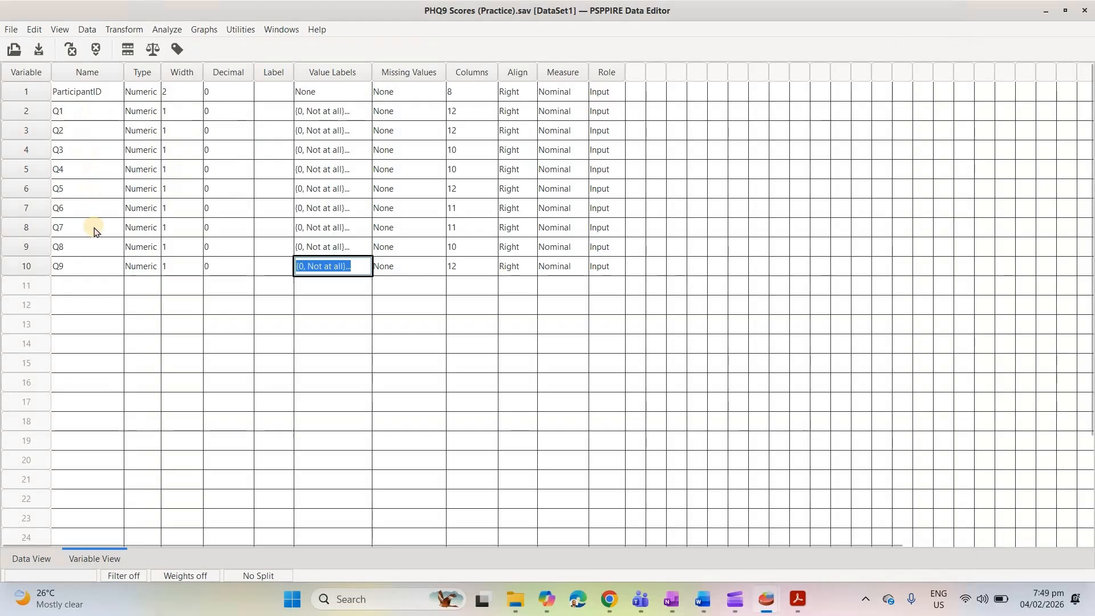
# View the case data with value labels shown in place of the numeric codes, and return to the codes
pyautogui.click(34, 558)
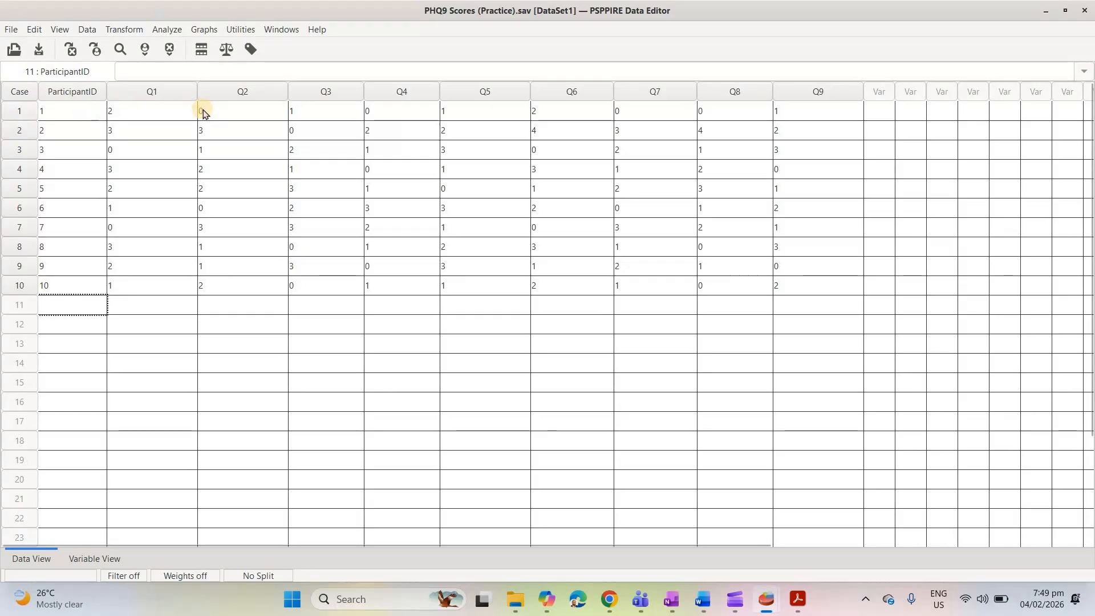
pyautogui.click(253, 51)
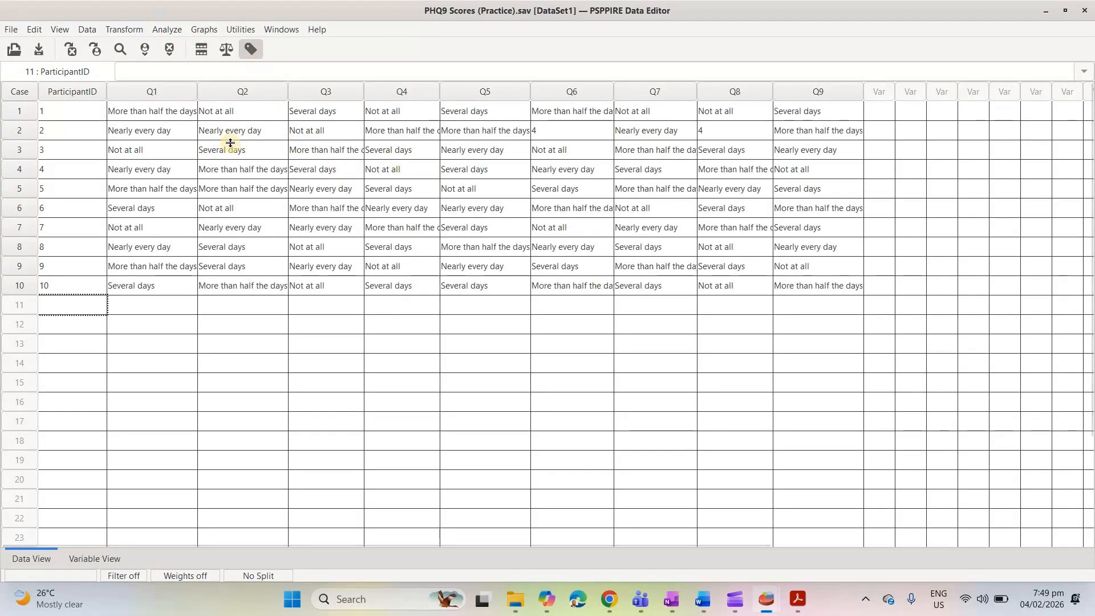
pyautogui.click(252, 51)
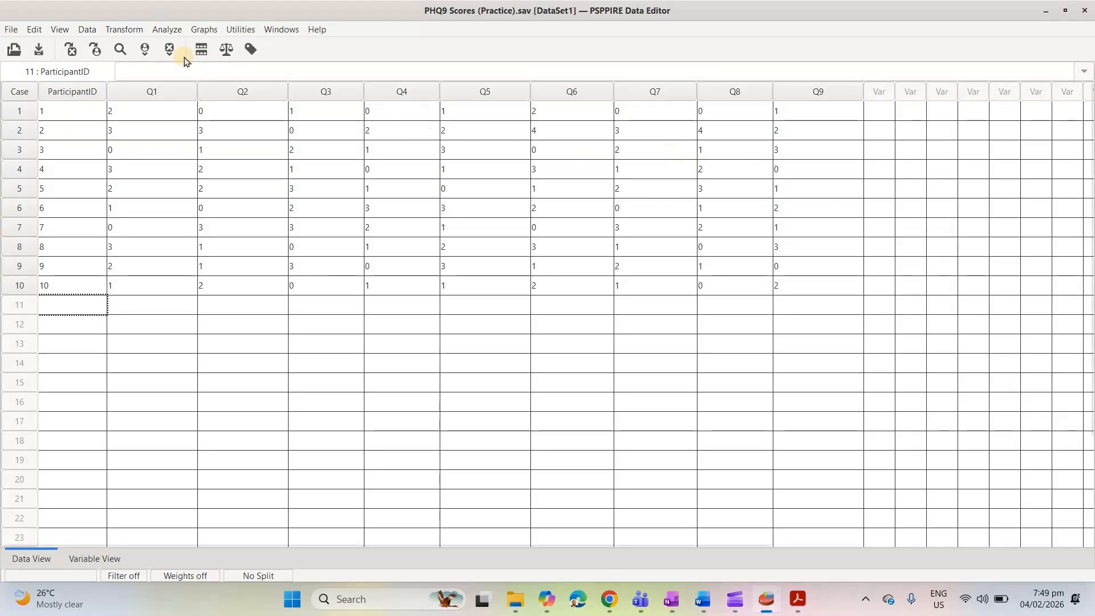
# Compute a new variable Phq9_total as Q1+Q2+Q3+Q4+Q5+Q6+Q7+Q8+Q9
pyautogui.click(124, 29)
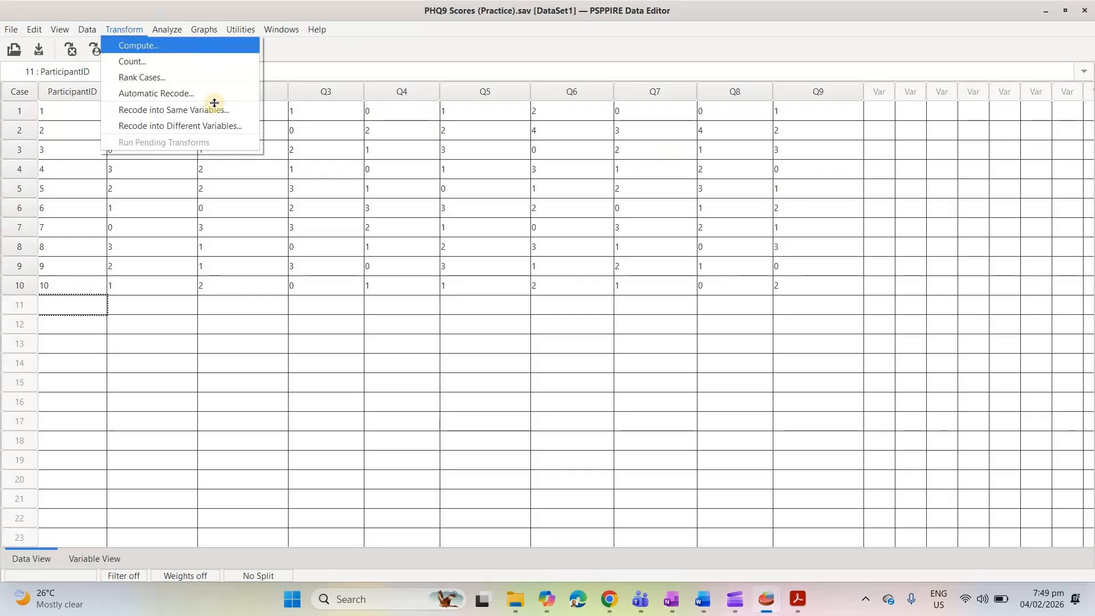
pyautogui.click(129, 45)
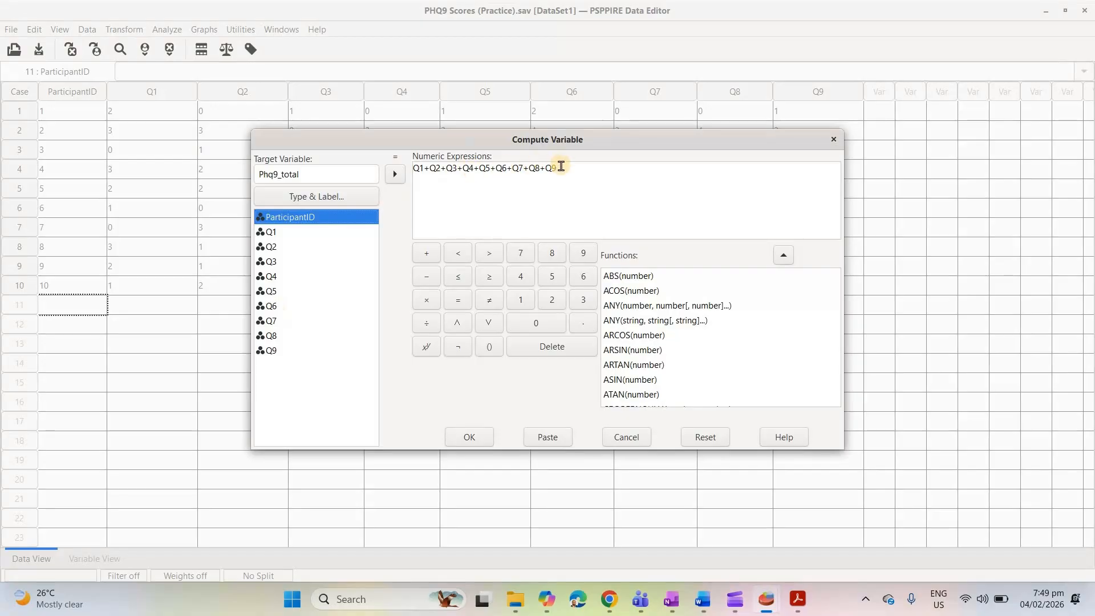
pyautogui.click(466, 437)
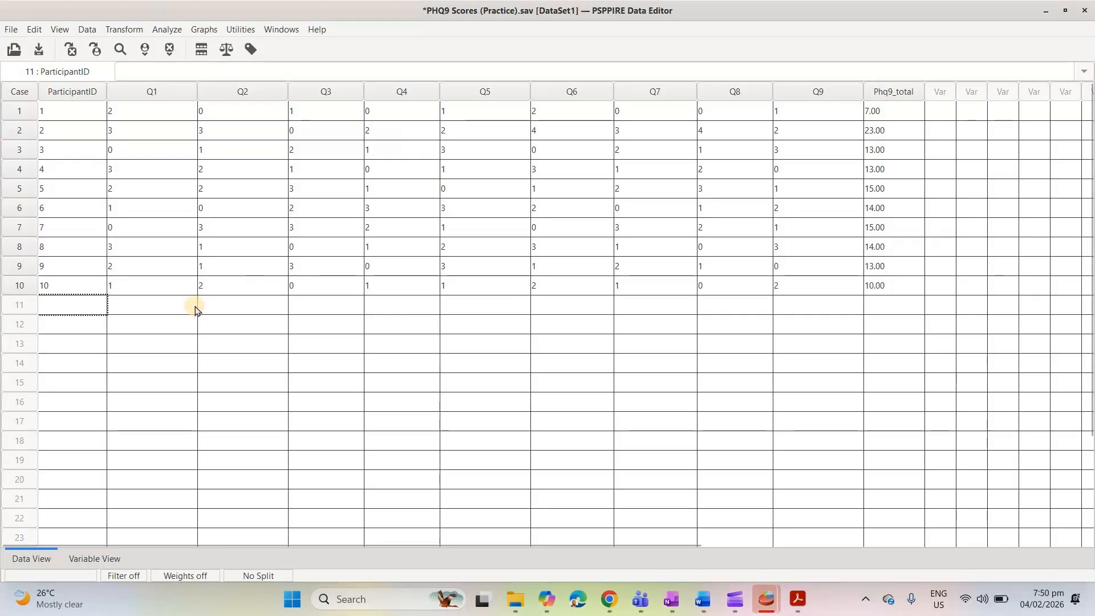
# Set the decimals of the Phq9_total variable to 0
pyautogui.click(95, 560)
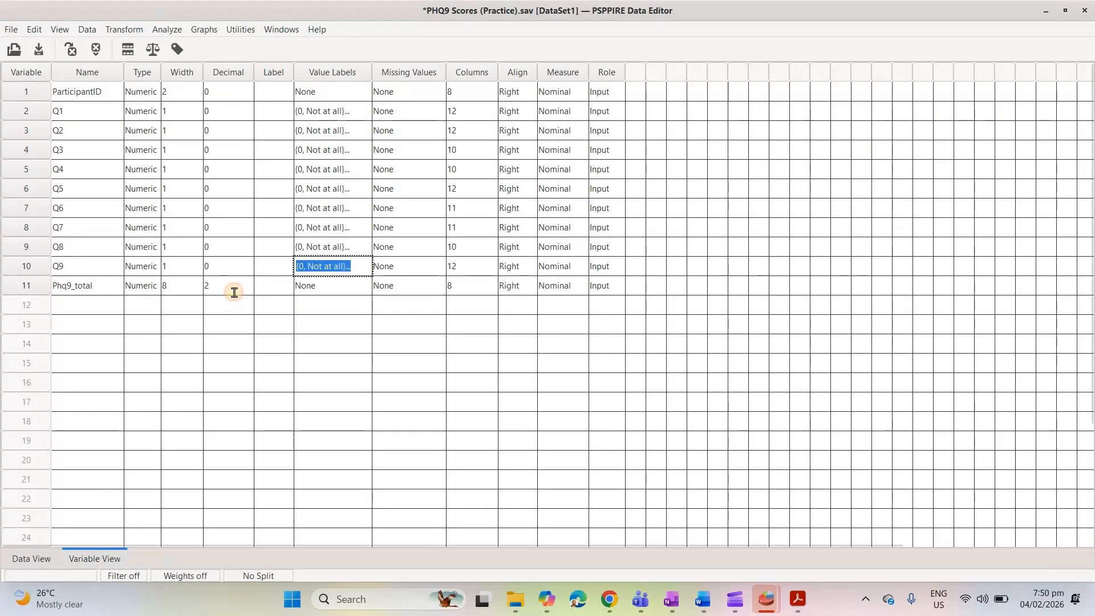
pyautogui.click(251, 286)
pyautogui.click(260, 286)
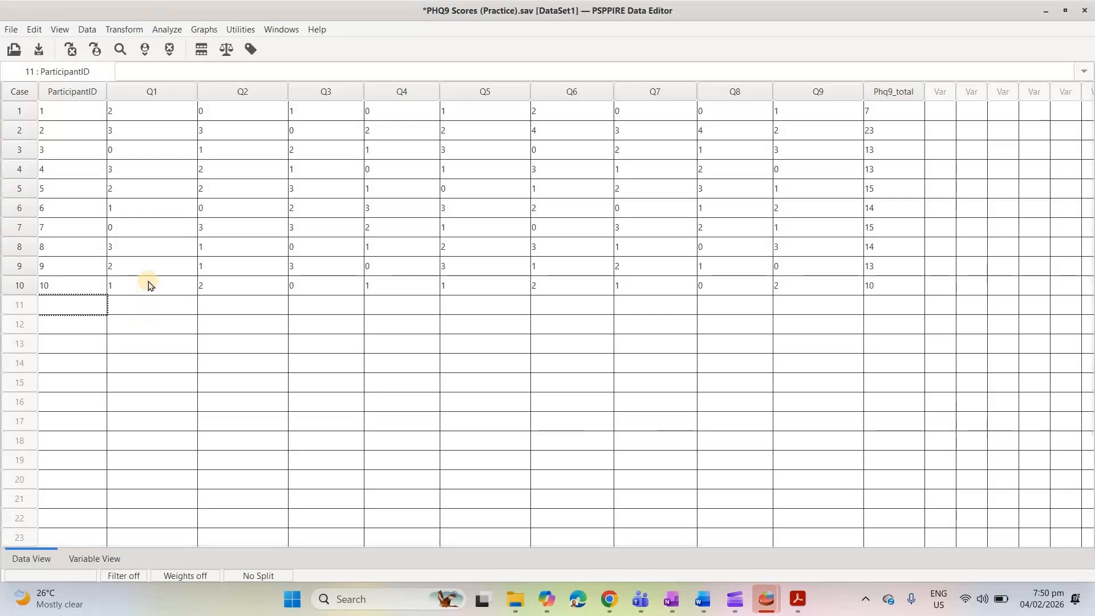
# Start a recode into different variables with Phq9_total as the source variable
pyautogui.click(132, 31)
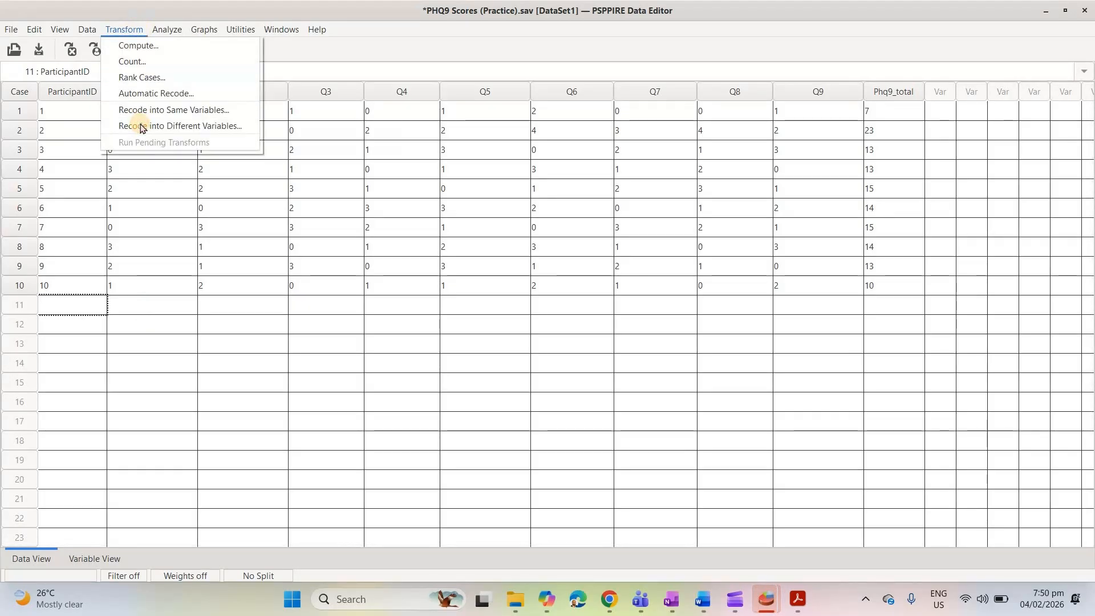
pyautogui.click(142, 126)
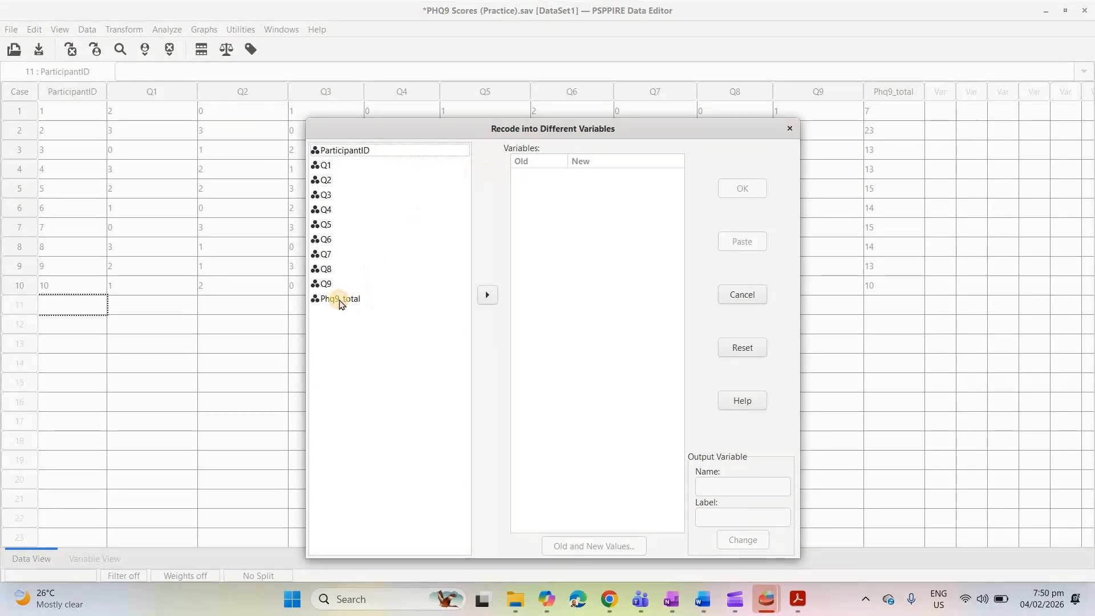
pyautogui.click(365, 299)
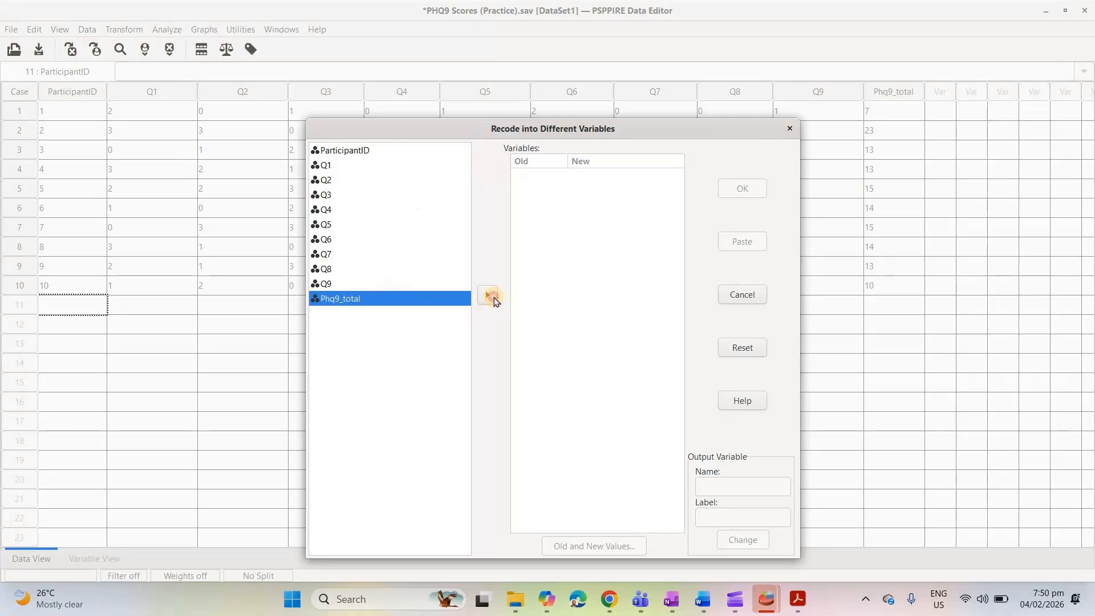
pyautogui.click(494, 300)
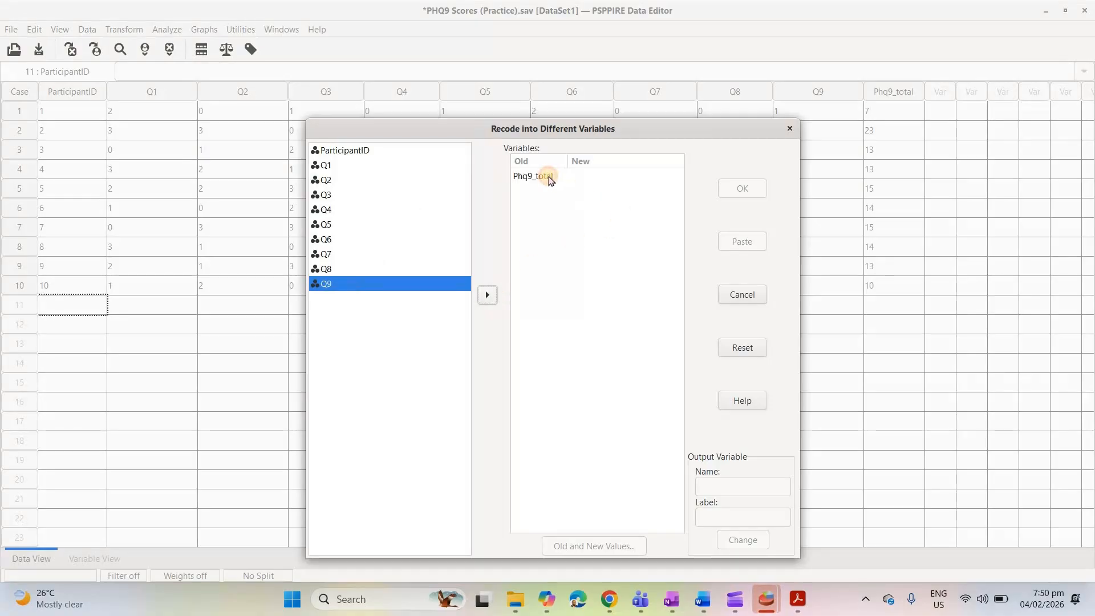
pyautogui.click(551, 180)
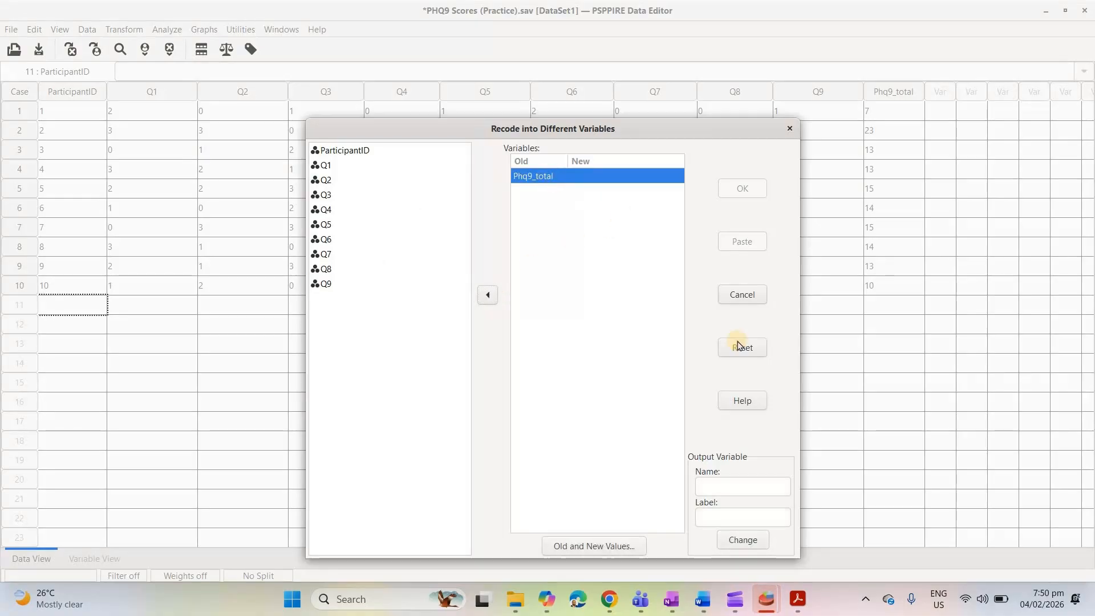
# Name the recode's output variable PHQ9_Cat, label it PHQ9 Category, and apply it to Phq9_total
pyautogui.click(728, 486)
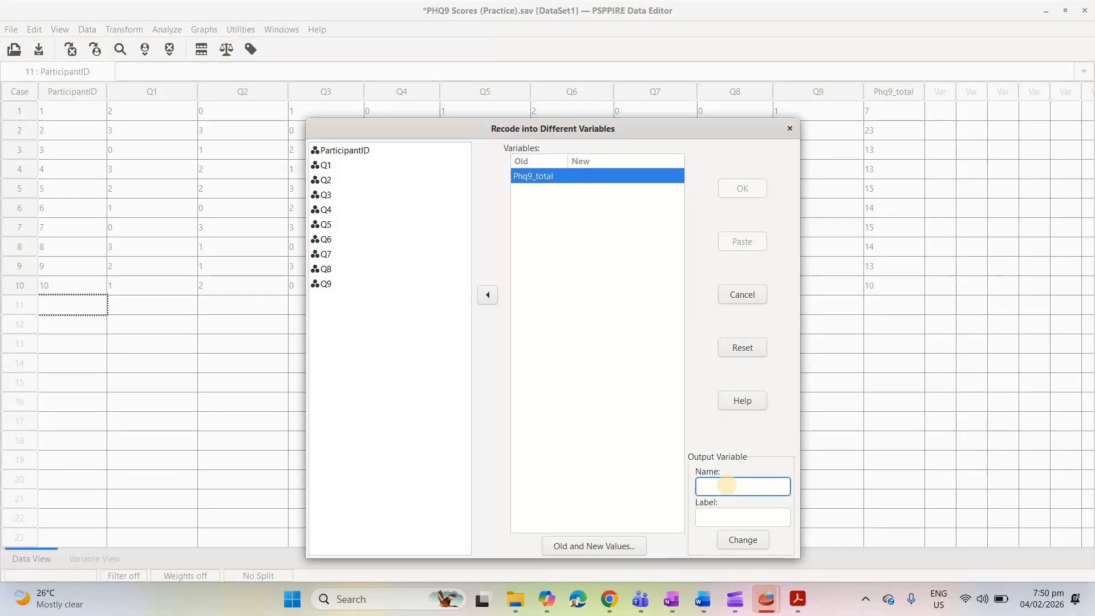
pyautogui.write('PHQ9_Cat')
pyautogui.click(731, 516)
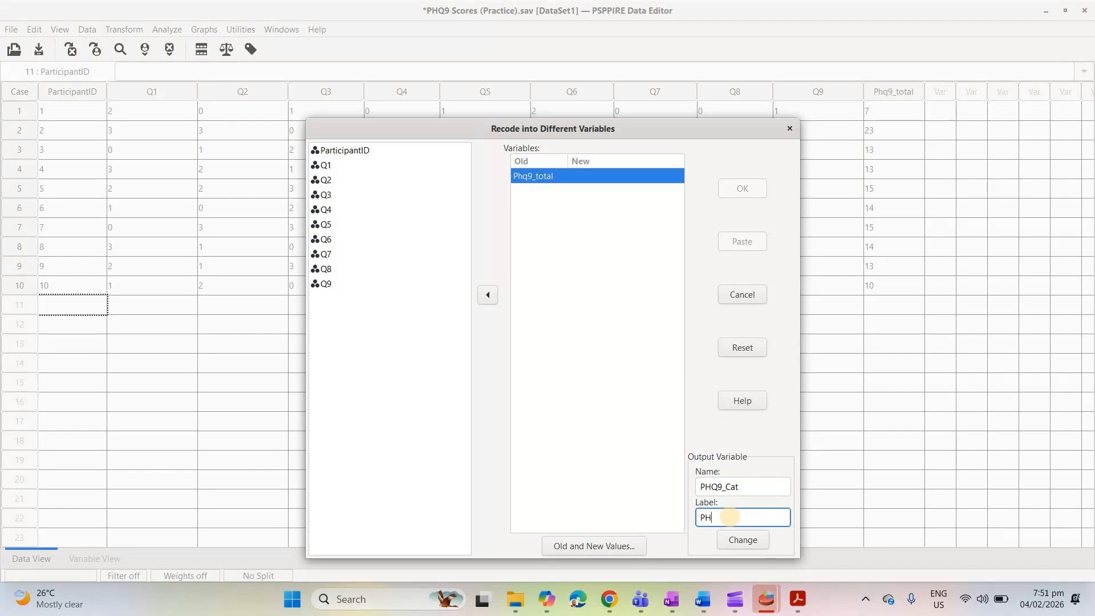
pyautogui.write('PHQ(')
pyautogui.press('BackSpace')
pyautogui.write('9 Category')
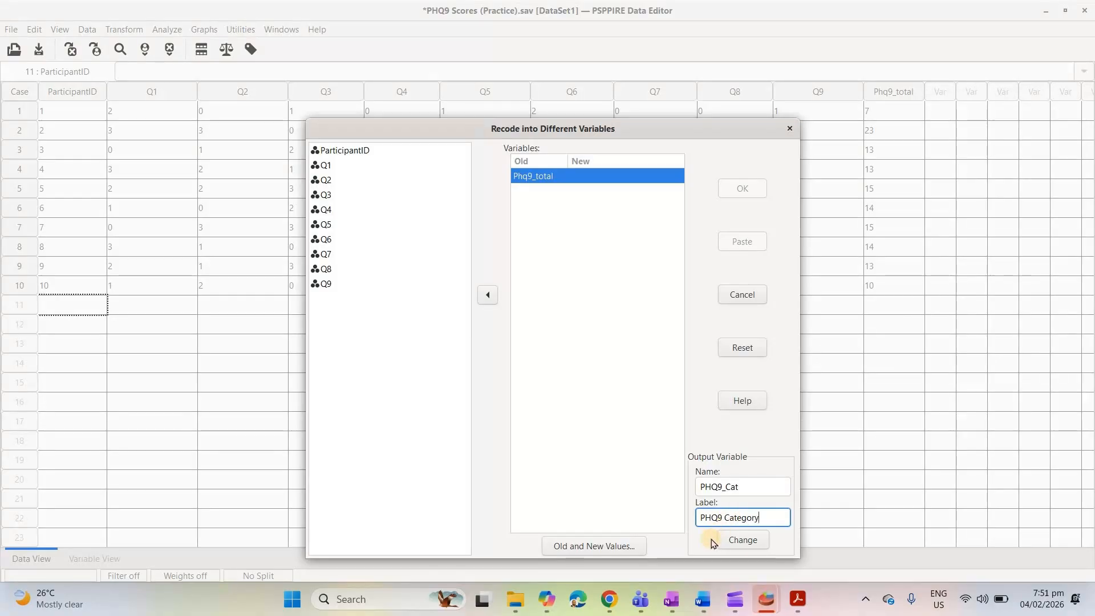
pyautogui.click(736, 542)
# Clear the leftover old and new values and add a recode rule mapping range 0 through 4 to 0
pyautogui.click(594, 546)
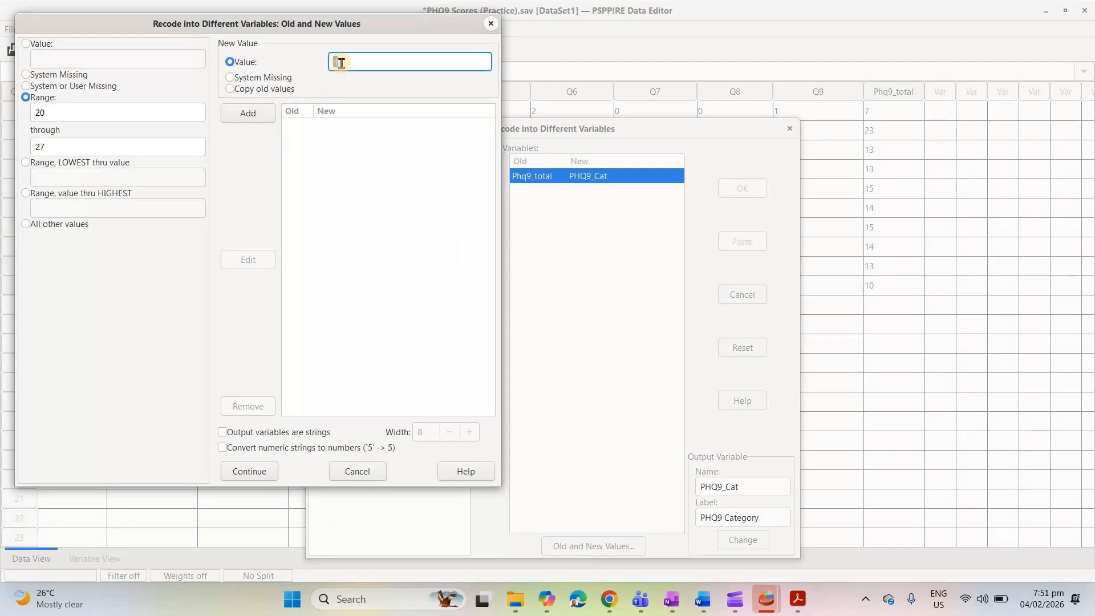
pyautogui.press('BackSpace')
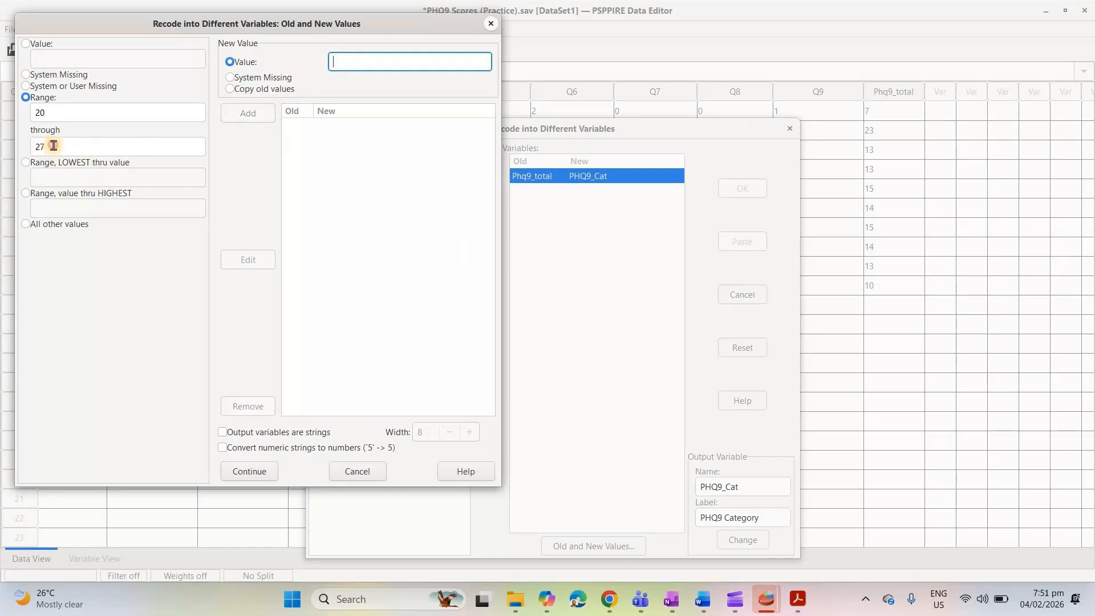
pyautogui.doubleClick(52, 146)
pyautogui.press('BackSpace')
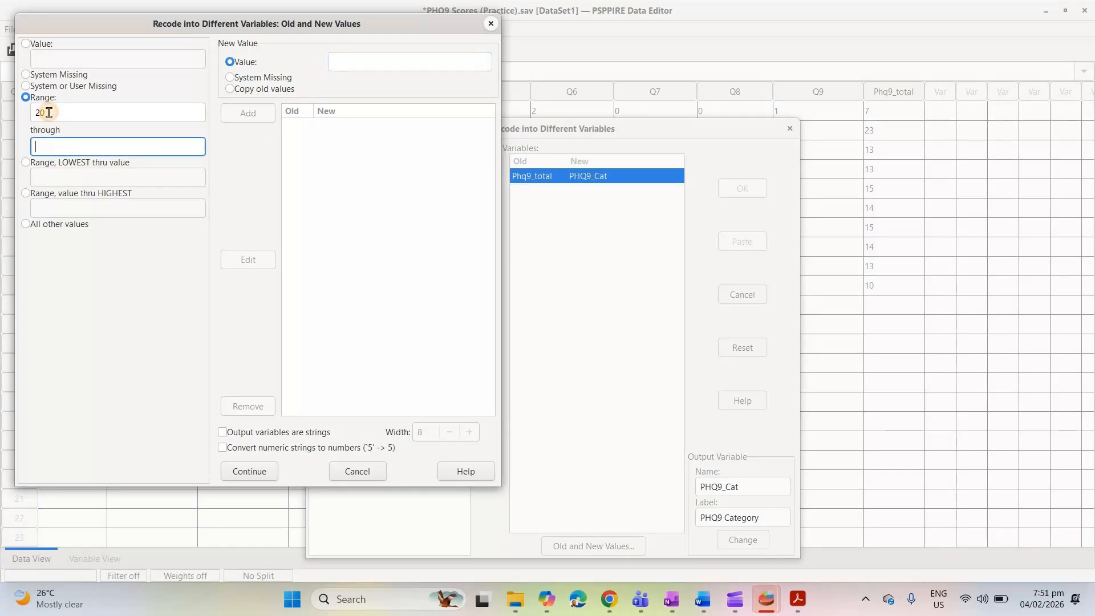
pyautogui.doubleClick(46, 112)
pyautogui.press('BackSpace')
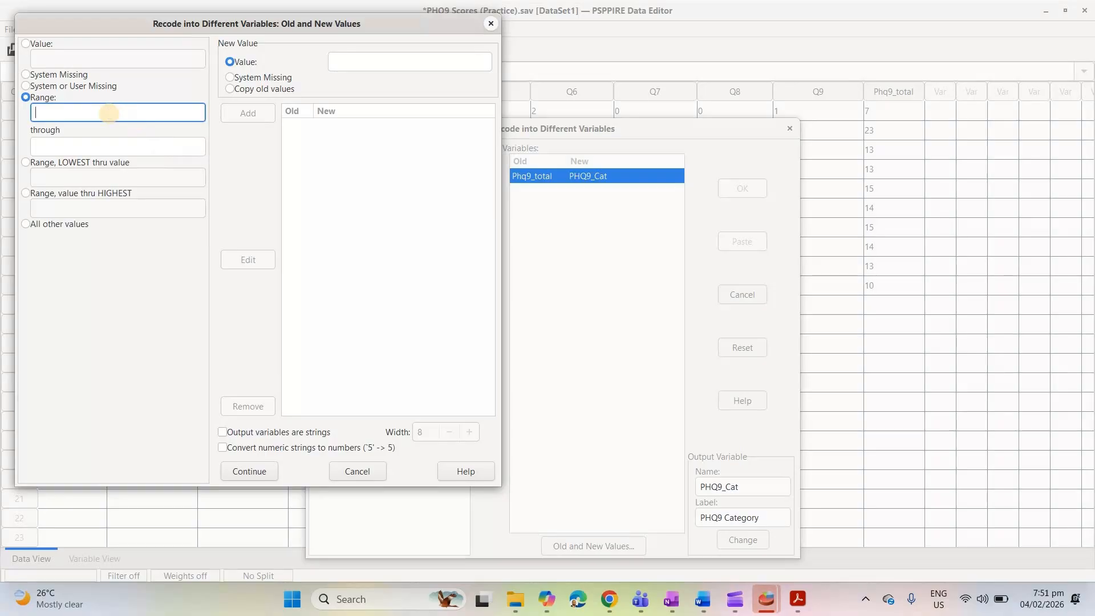
pyautogui.write('0')
pyautogui.click(83, 147)
pyautogui.write('4')
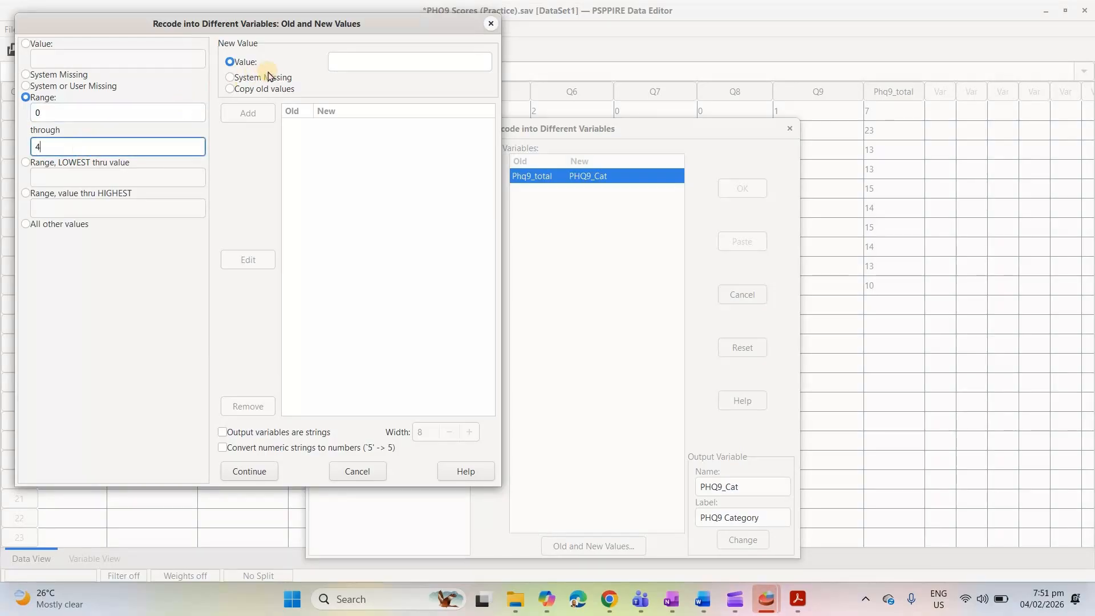
pyautogui.click(345, 57)
pyautogui.write('0')
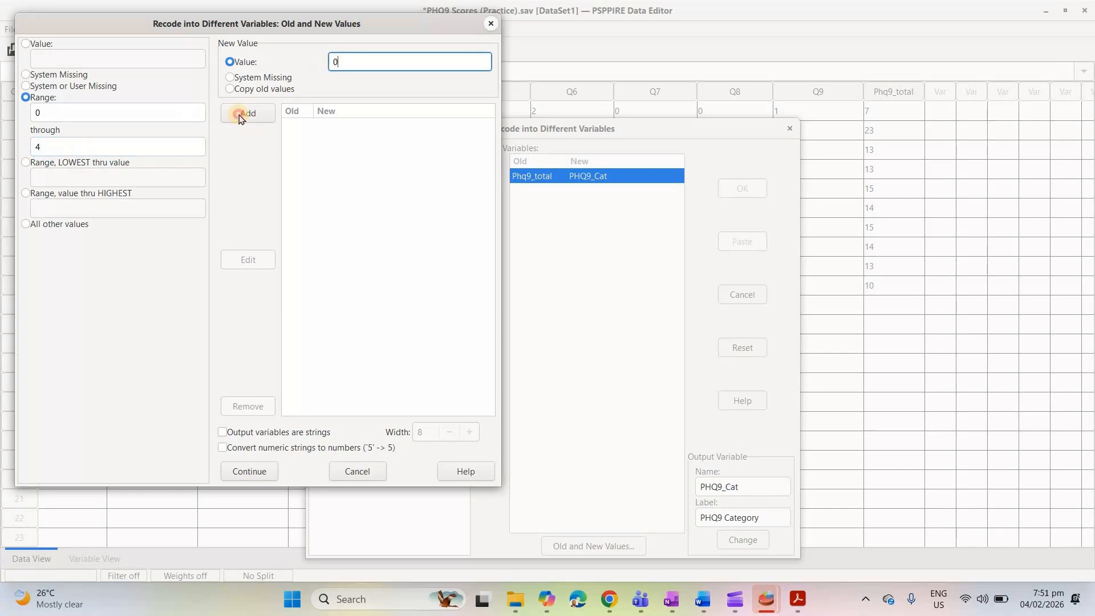
pyautogui.click(240, 118)
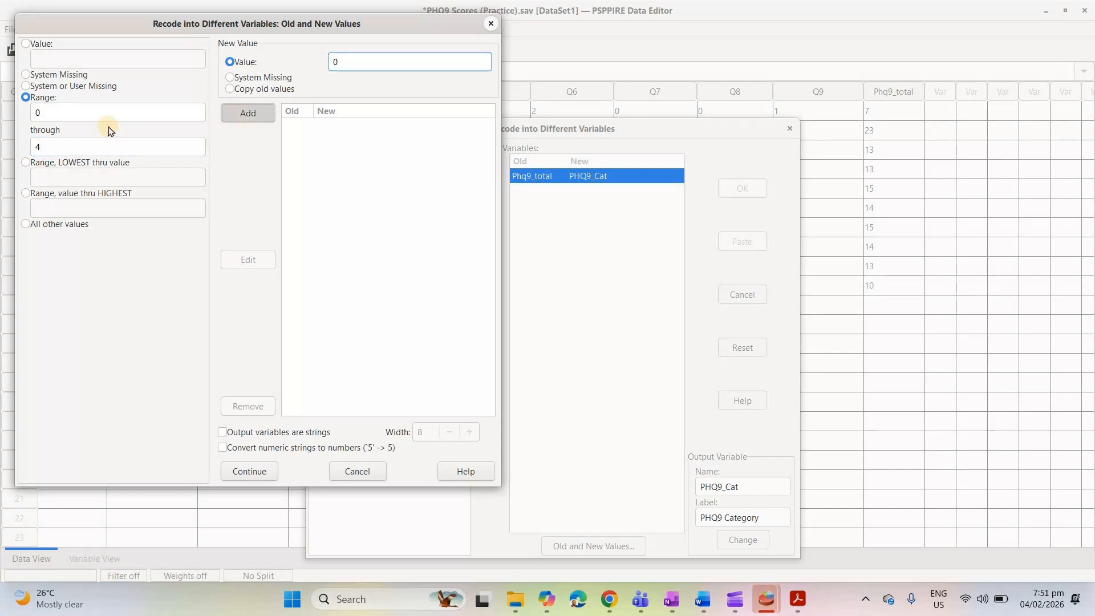
# Add a recode rule mapping range 5 through 9 to new value 1
pyautogui.click(76, 116)
pyautogui.press('BackSpace')
pyautogui.write('5')
pyautogui.click(47, 146)
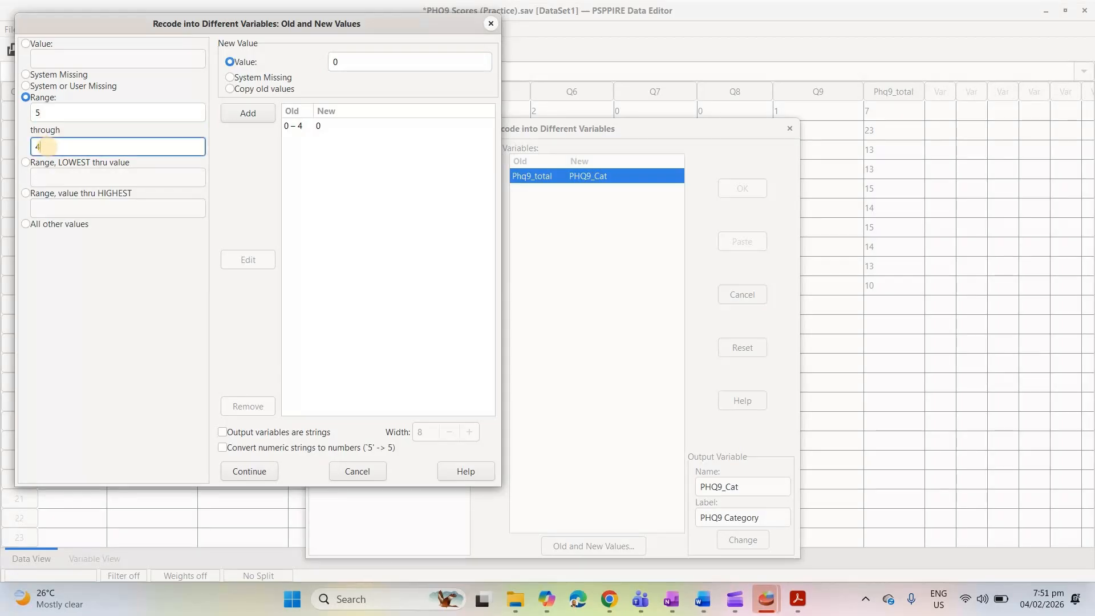
pyautogui.press('BackSpace')
pyautogui.write('9')
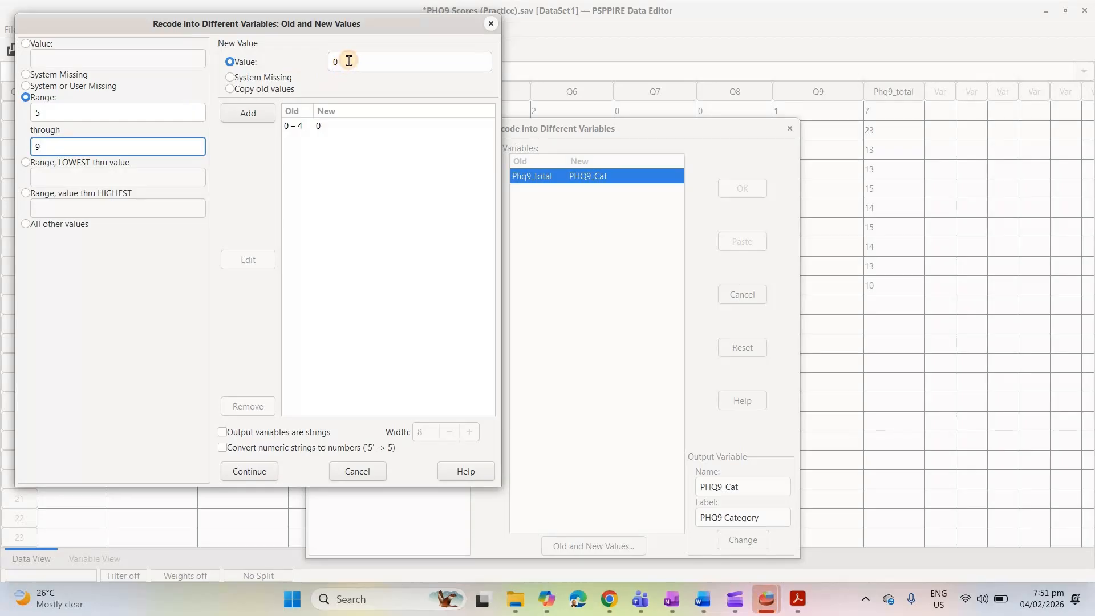
pyautogui.click(348, 60)
pyautogui.press('BackSpace')
pyautogui.write('1')
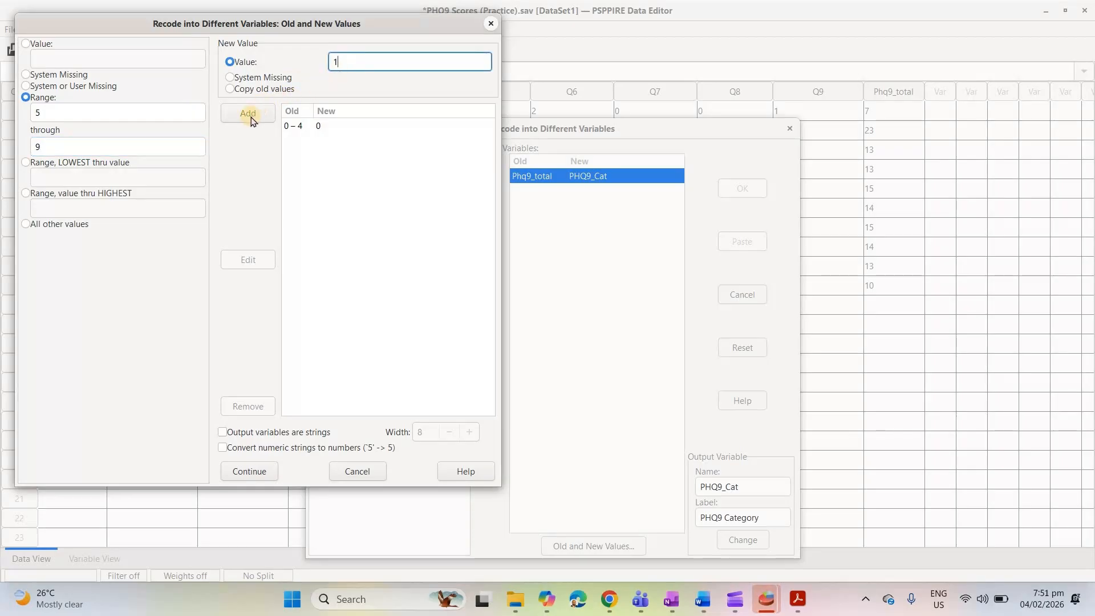
pyautogui.click(250, 116)
# Add a recode rule mapping range 10 through 14 to new value 2
pyautogui.click(122, 112)
pyautogui.write('10')
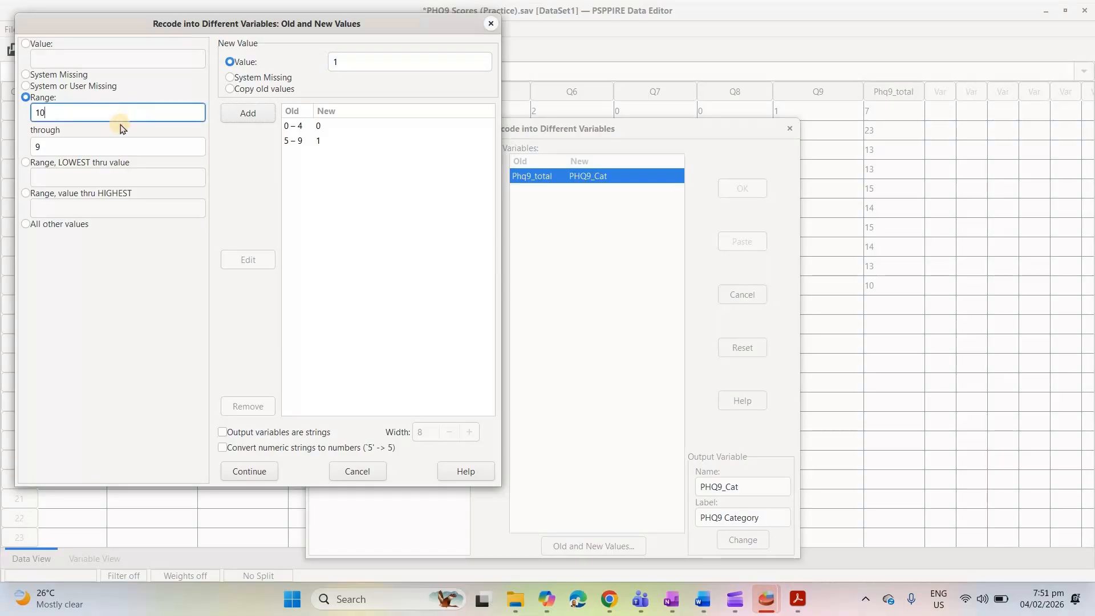
pyautogui.click(103, 143)
pyautogui.press('BackSpace')
pyautogui.write('14')
pyautogui.click(379, 62)
pyautogui.write('2')
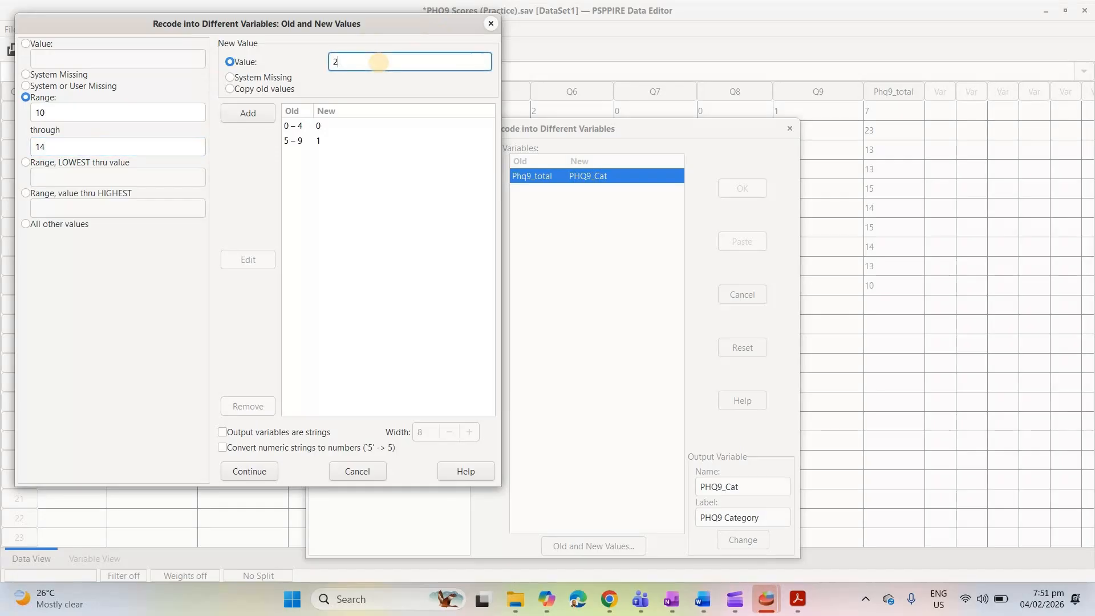
pyautogui.click(249, 112)
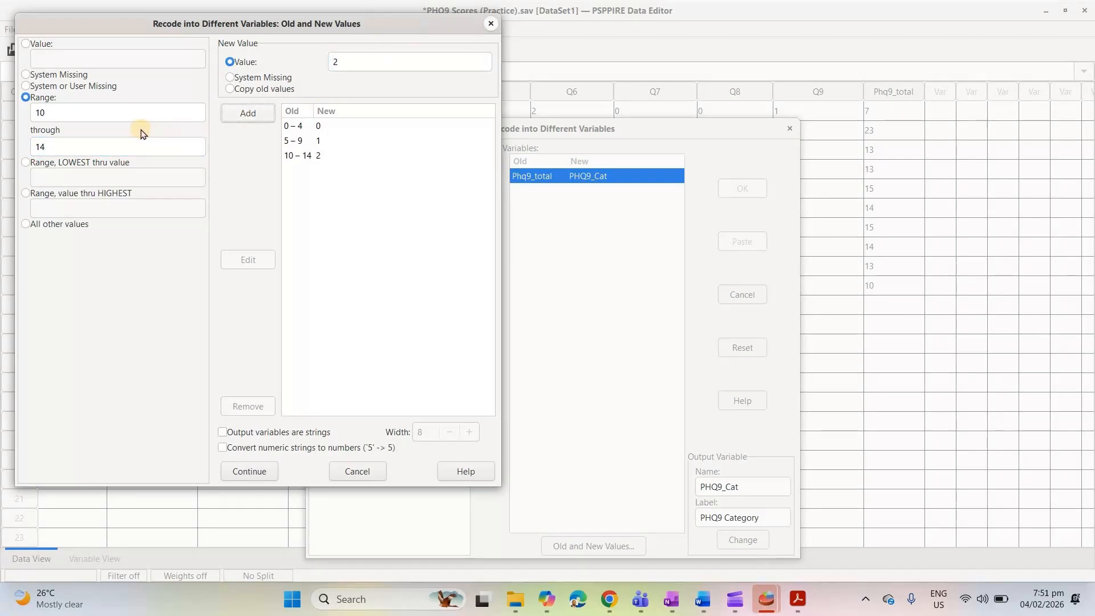
# Add a recode rule mapping range 15 through 19 to new value 3
pyautogui.doubleClick(100, 110)
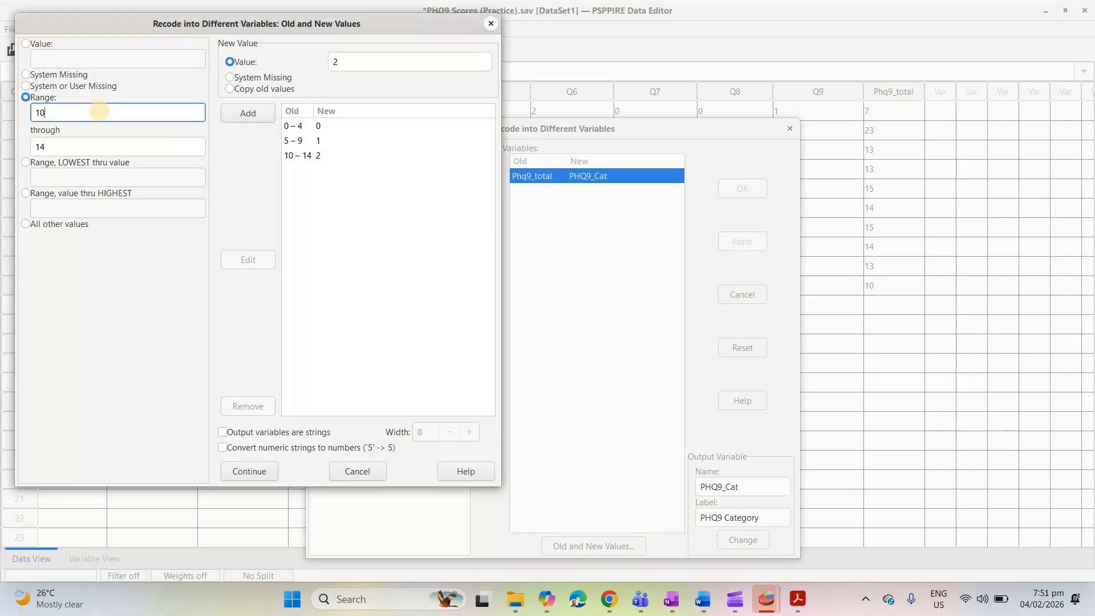
pyautogui.write('15')
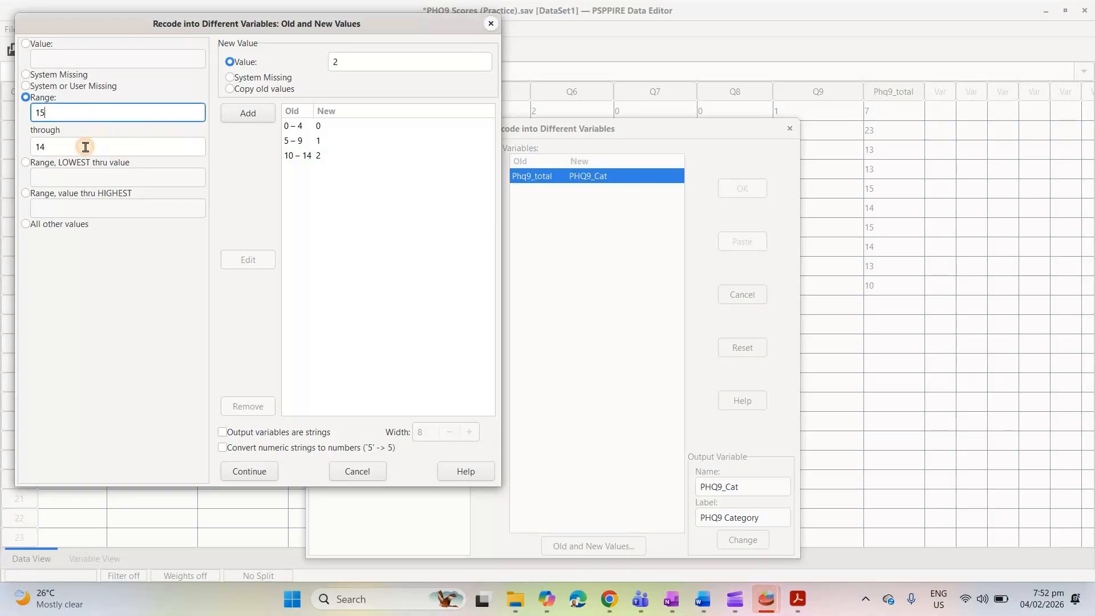
pyautogui.click(85, 147)
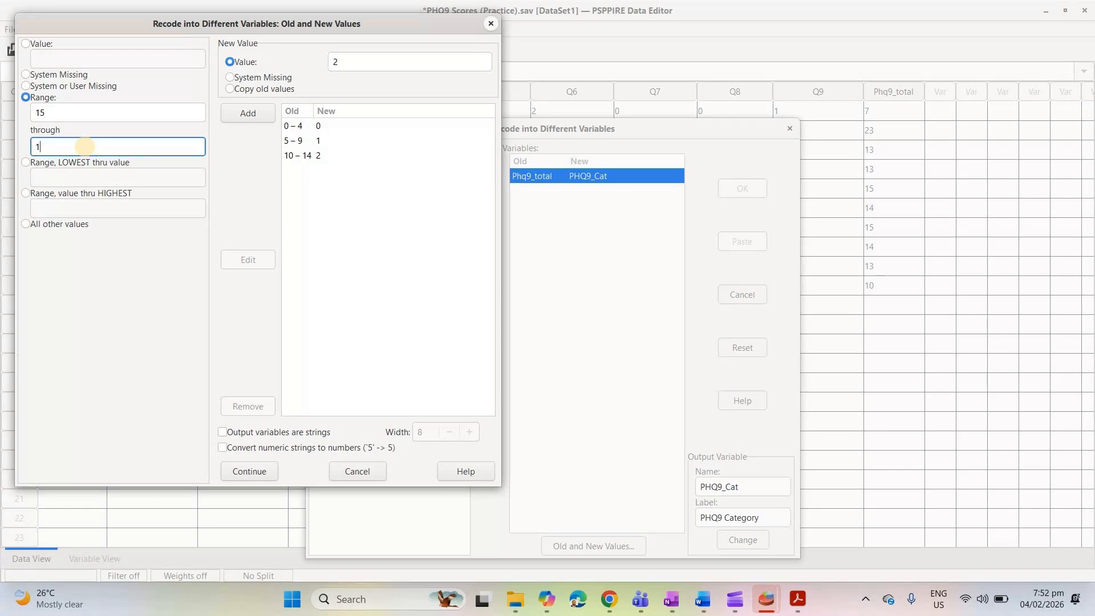
pyautogui.write('19')
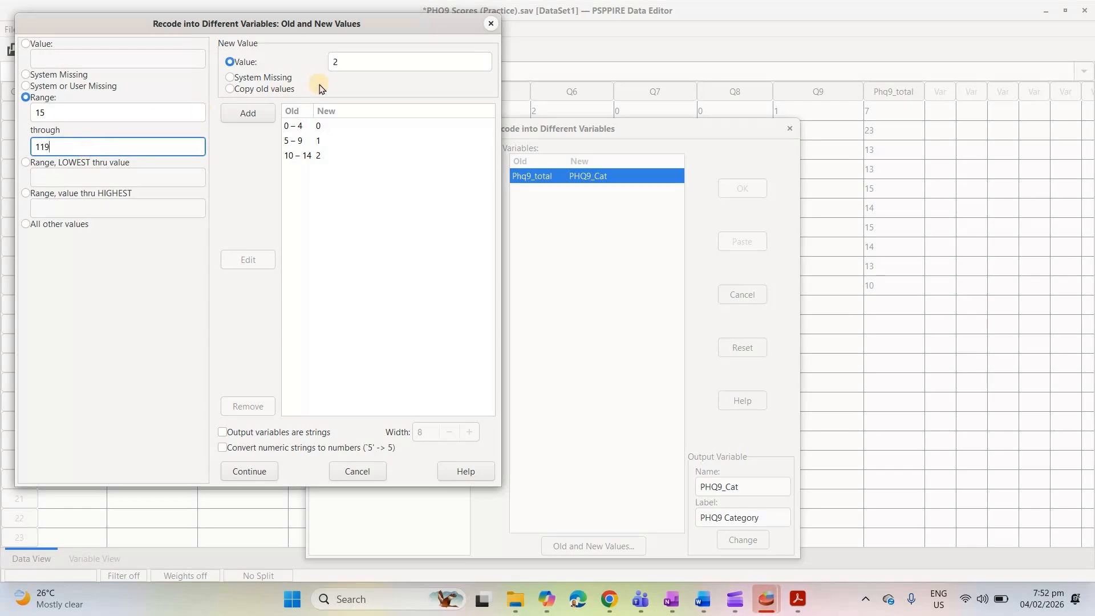
pyautogui.click(356, 62)
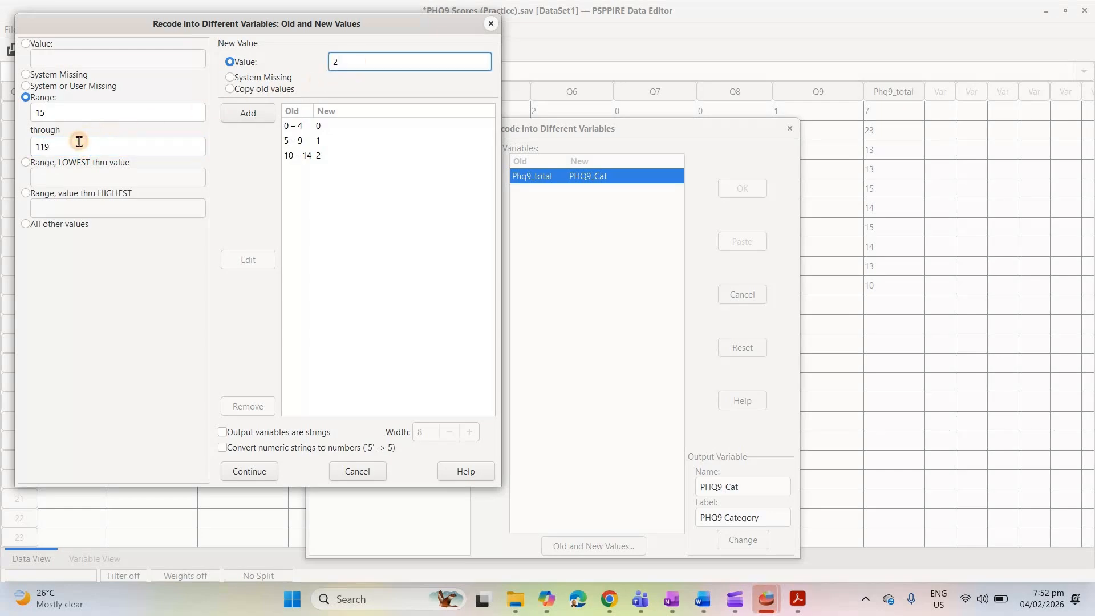
pyautogui.click(79, 140)
pyautogui.press('BackSpace')
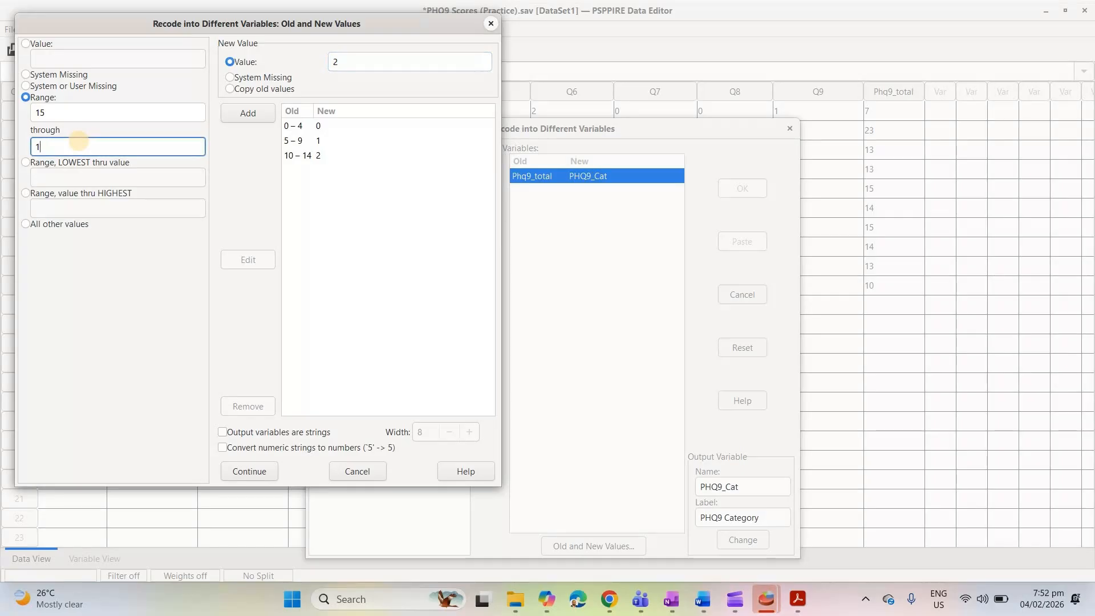
pyautogui.write('9')
pyautogui.click(347, 62)
pyautogui.press('BackSpace')
pyautogui.write('3')
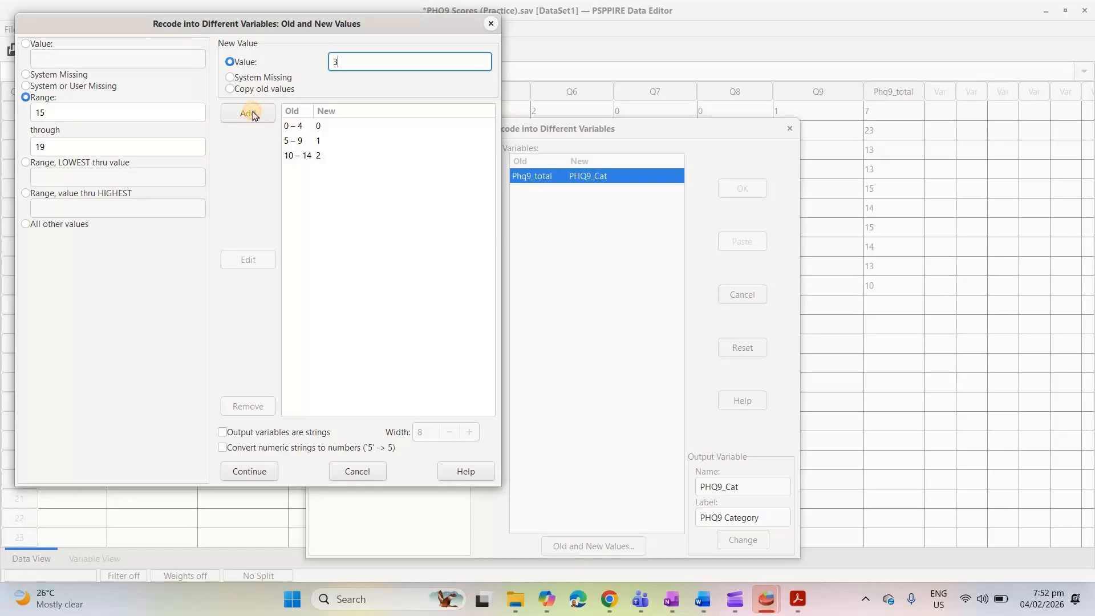
pyautogui.click(252, 114)
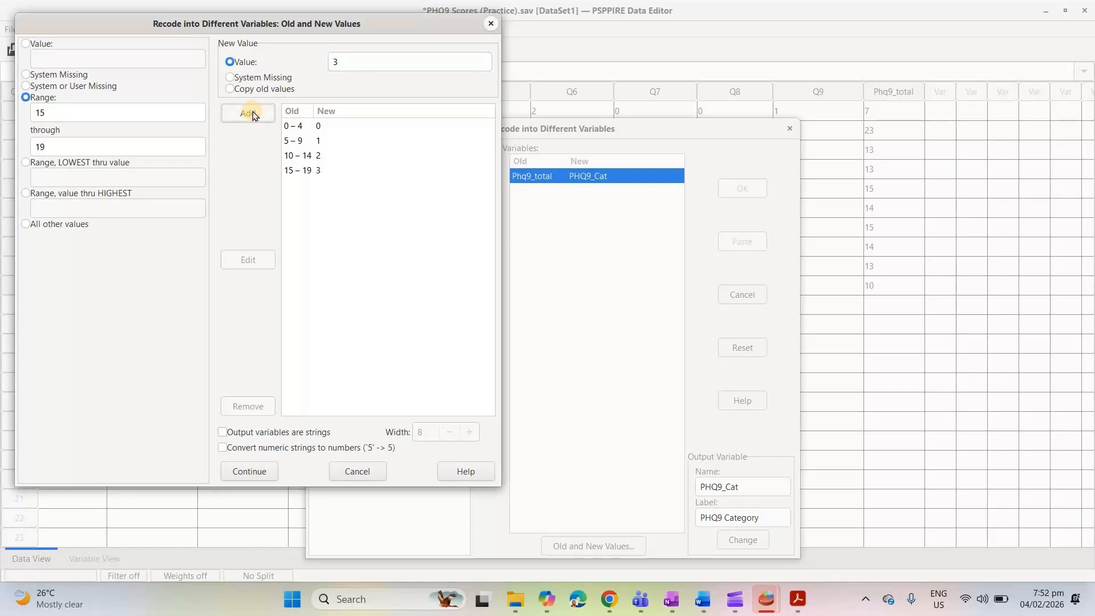
# Add a recode rule mapping range 20 through 27 to new value 4, and run the recode into PHQ9_Cat
pyautogui.doubleClick(94, 111)
pyautogui.press('BackSpace')
pyautogui.write('20')
pyautogui.click(60, 147)
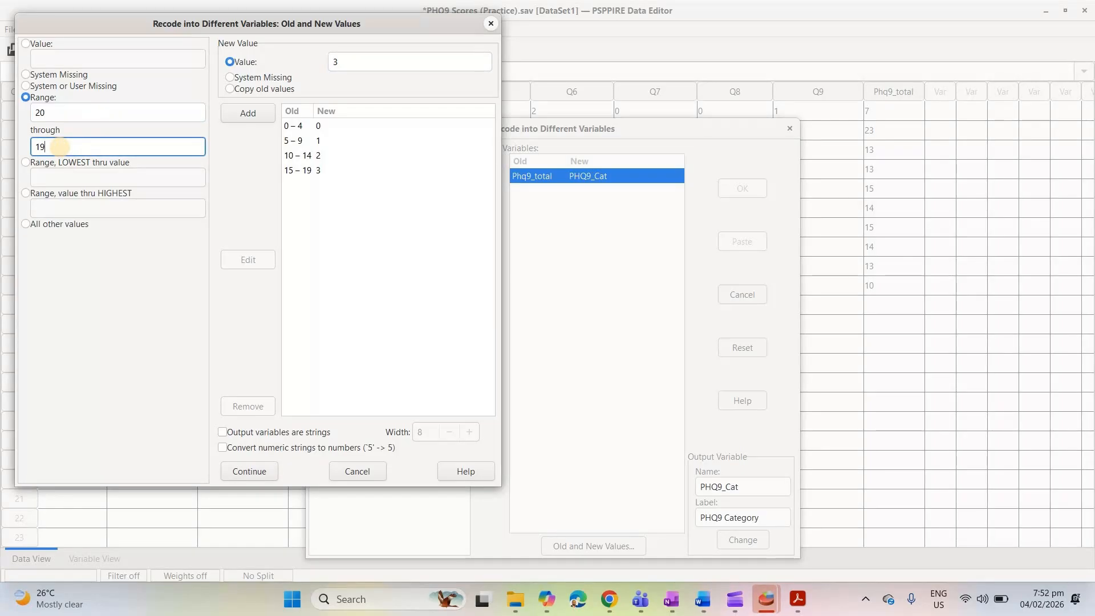
pyautogui.press('BackSpace')
pyautogui.write('27')
pyautogui.click(353, 60)
pyautogui.write('4')
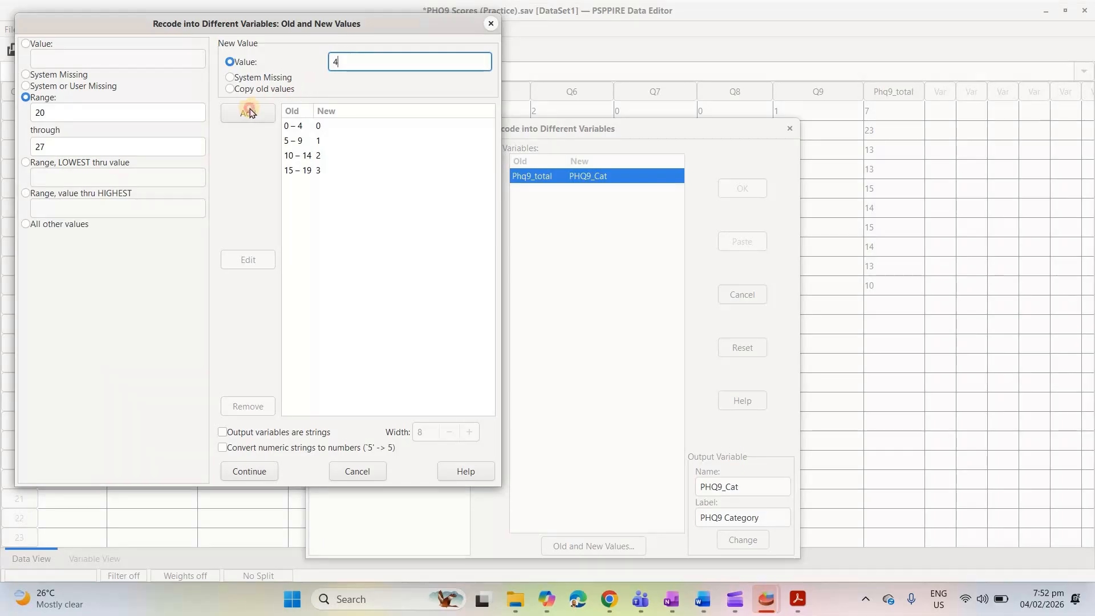
pyautogui.press('Return')
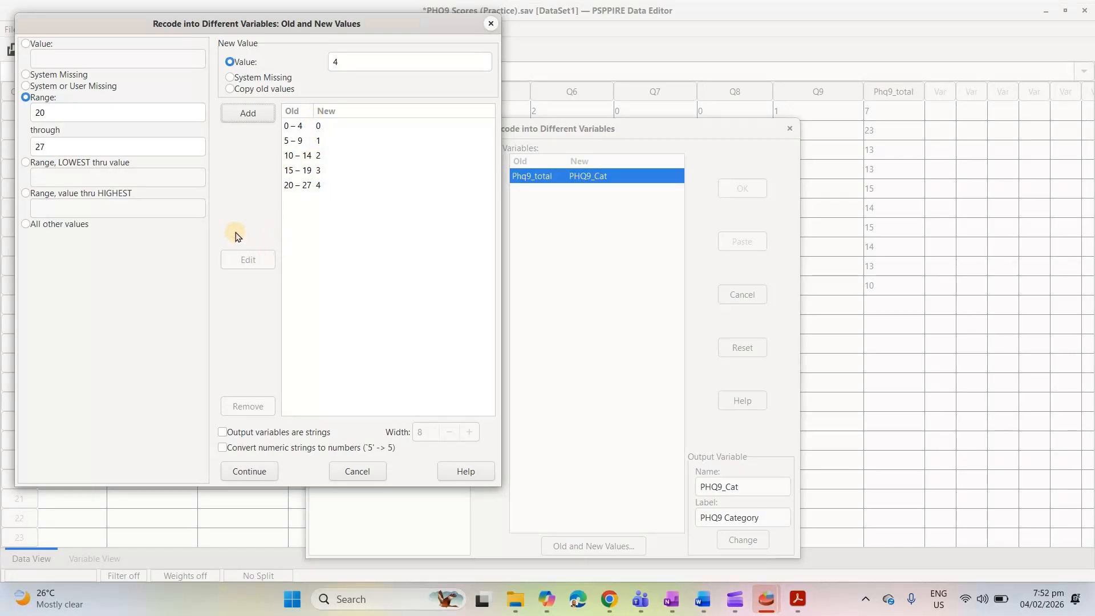
pyautogui.click(253, 470)
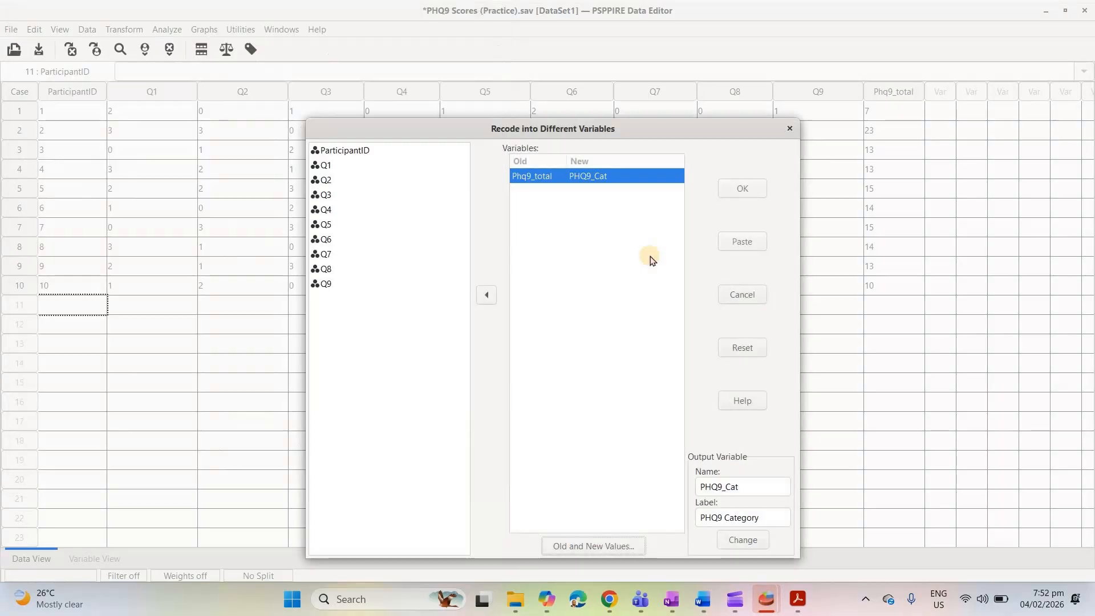
pyautogui.click(744, 188)
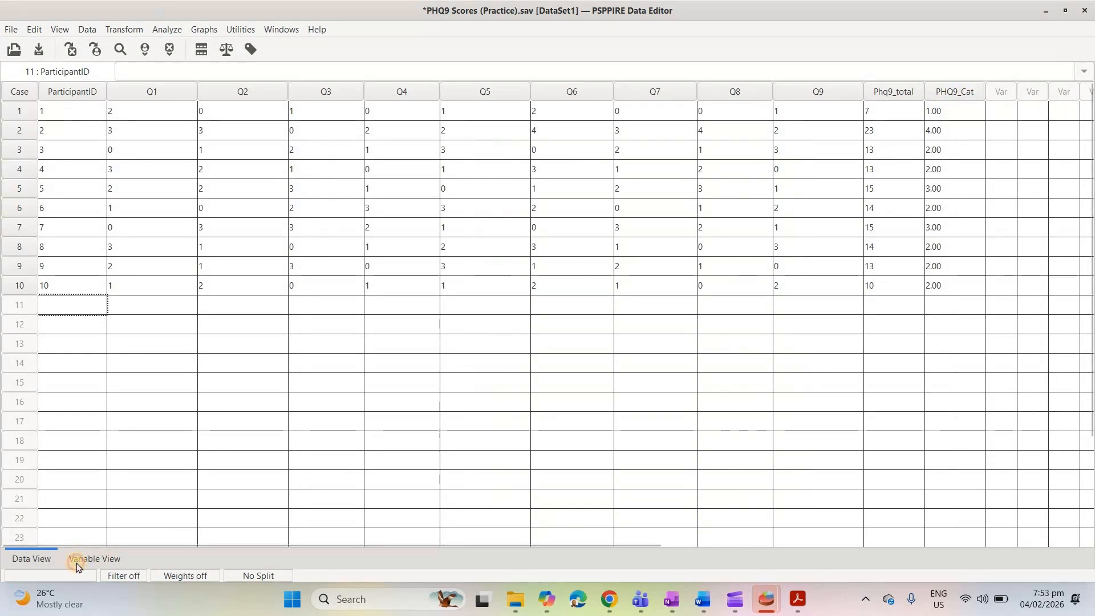
# Set the decimals of the PHQ9_Cat variable to 0 and return to the case data
pyautogui.hotkey('ctrl', 't')
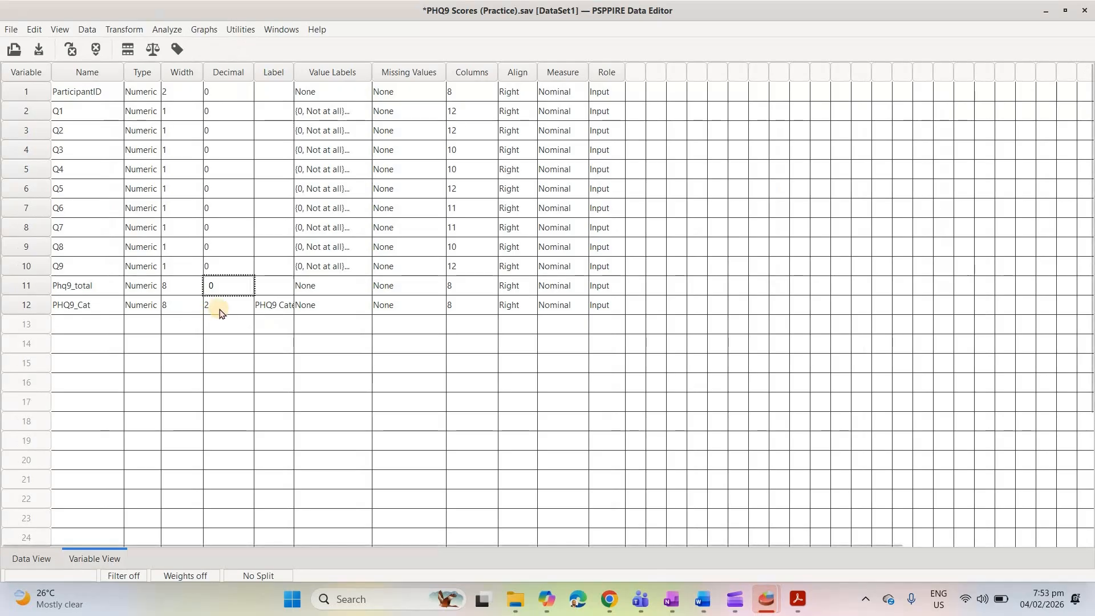
pyautogui.click(262, 306)
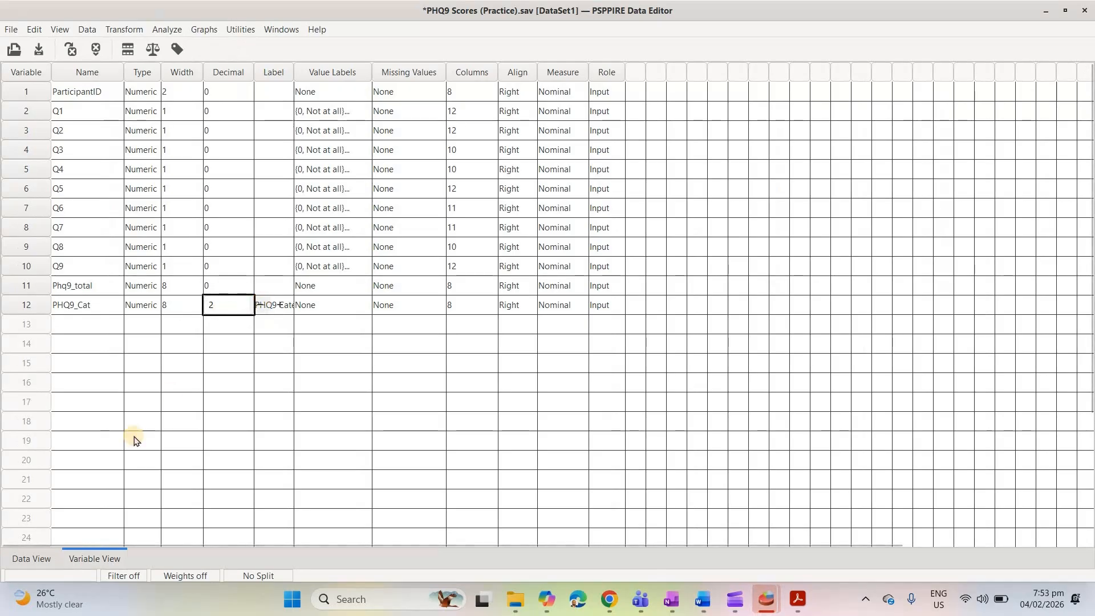
pyautogui.click(32, 558)
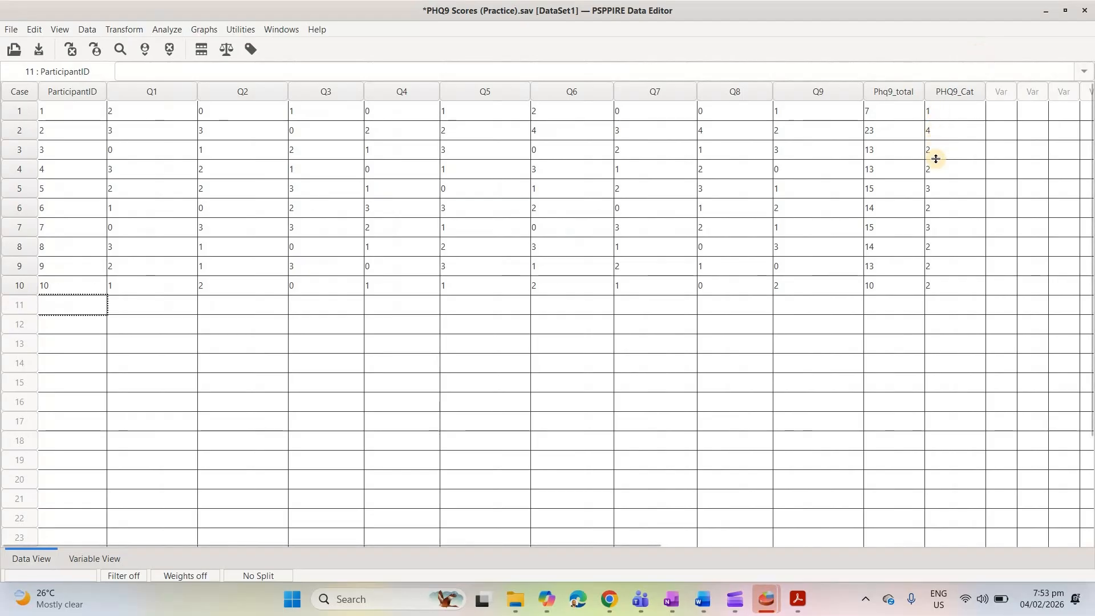
# Open the value labels of PHQ9_Cat and add the label Minimal or No for value 0
pyautogui.click(74, 565)
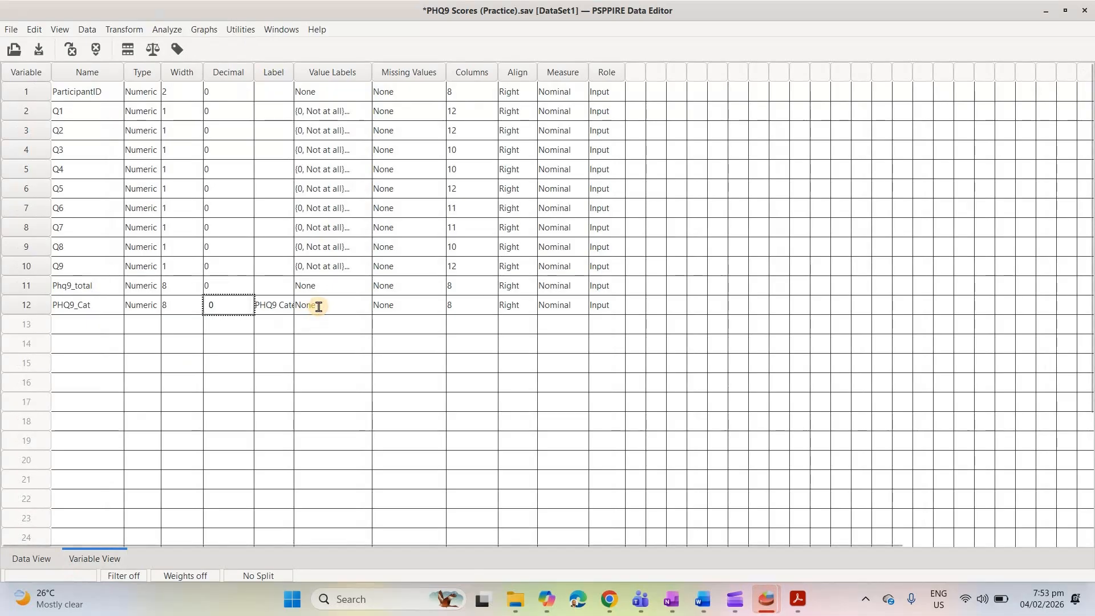
pyautogui.click(319, 308)
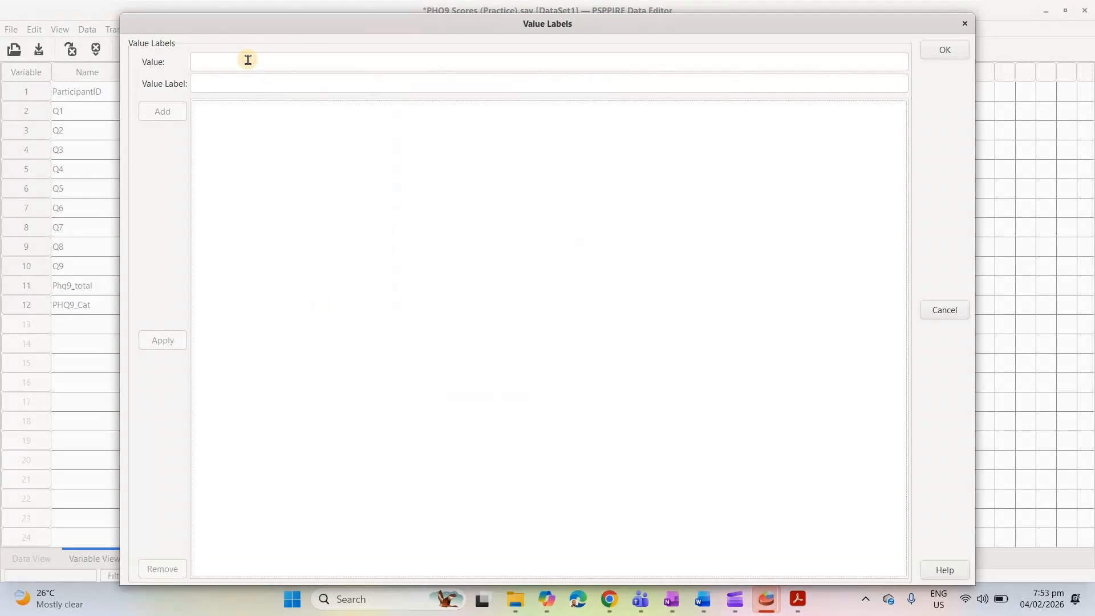
pyautogui.click(248, 61)
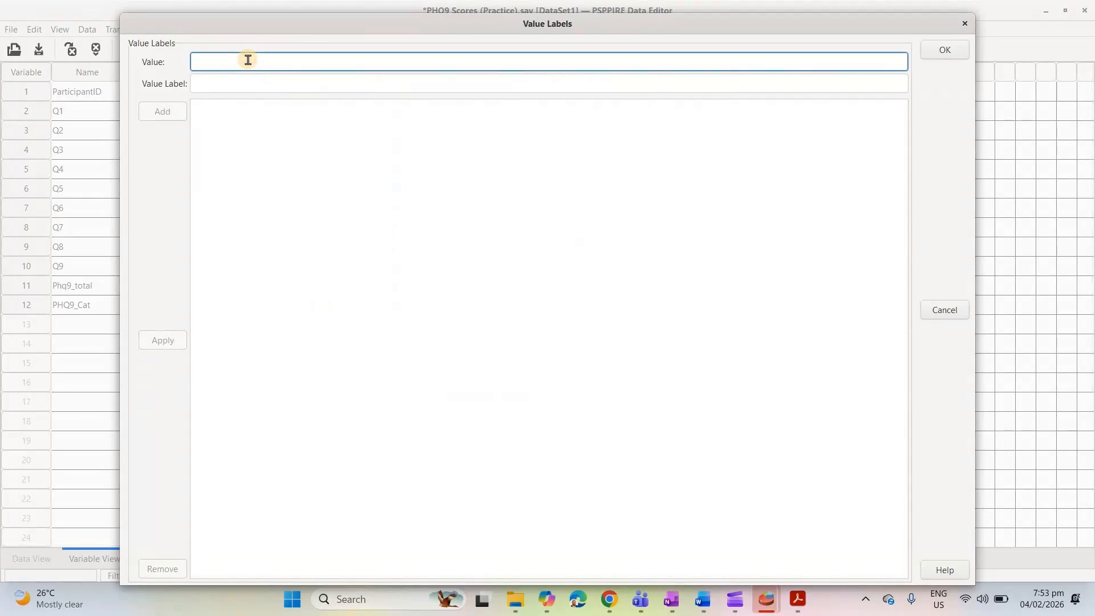
pyautogui.write('0')
pyautogui.click(207, 83)
pyautogui.write('Minimal or None')
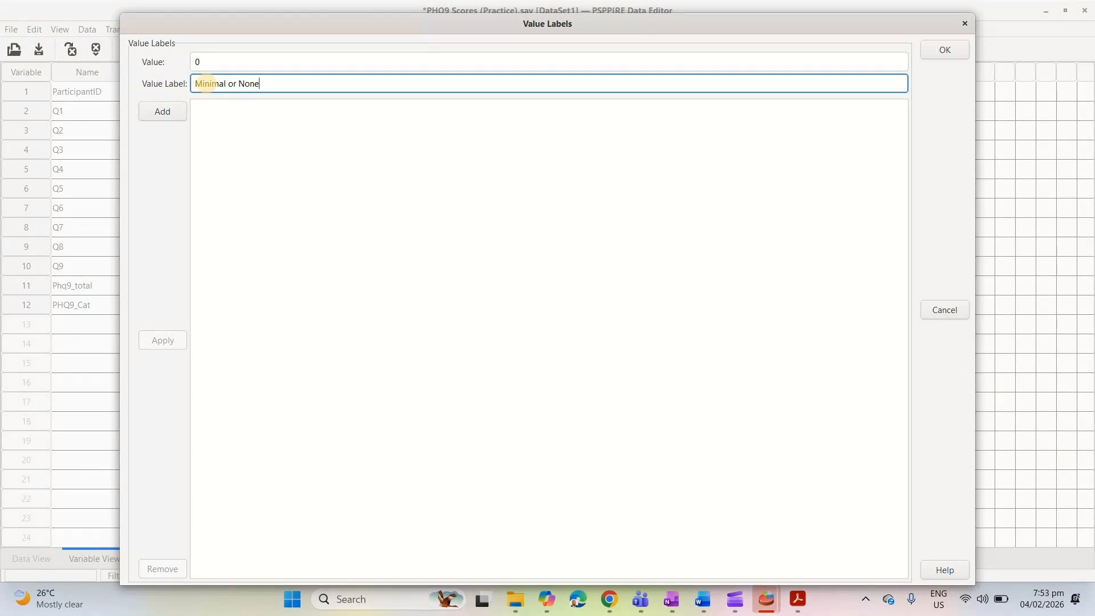
pyautogui.press('BackSpace')
pyautogui.click(169, 112)
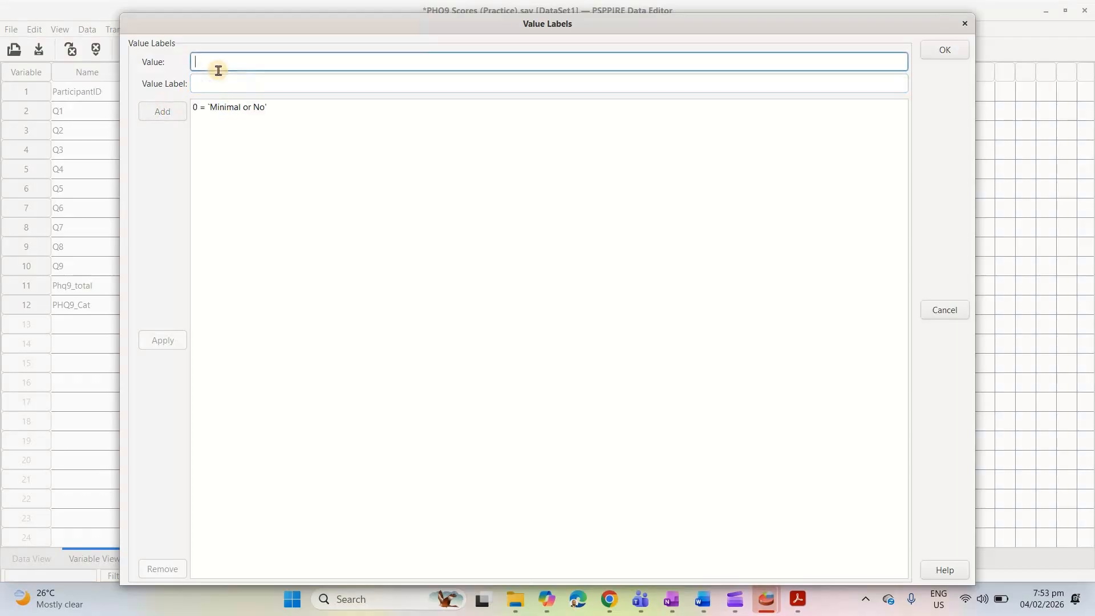
# Add the value label Mild for value 1 of PHQ9_Cat
pyautogui.write('1')
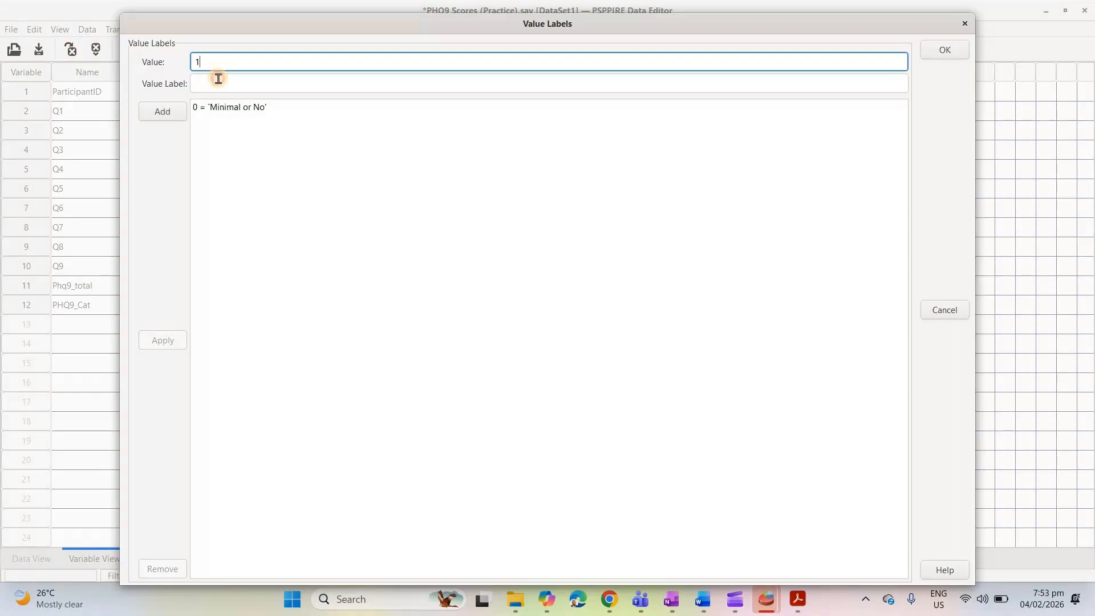
pyautogui.click(218, 79)
pyautogui.write('Mild')
pyautogui.click(163, 112)
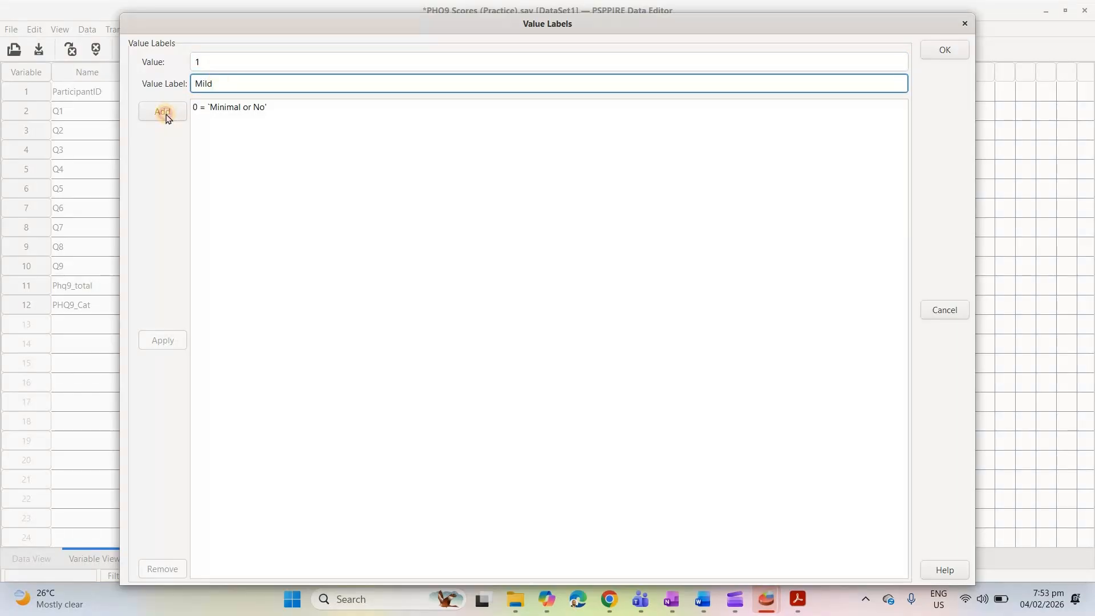
# Add the value label Moderate for value 2 of PHQ9_Cat
pyautogui.click(213, 66)
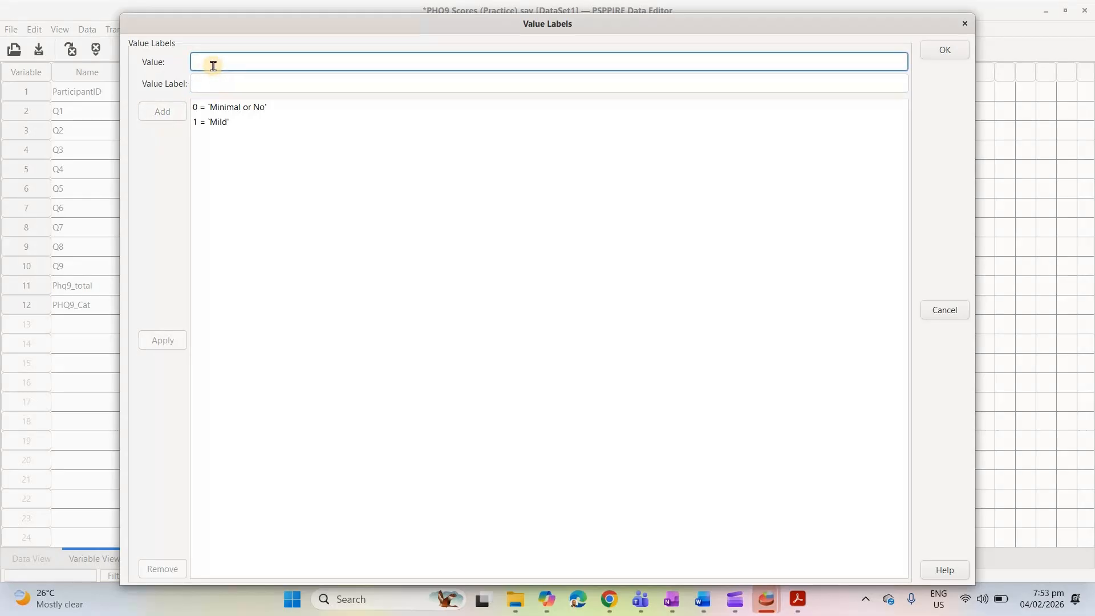
pyautogui.write('2')
pyautogui.click(214, 81)
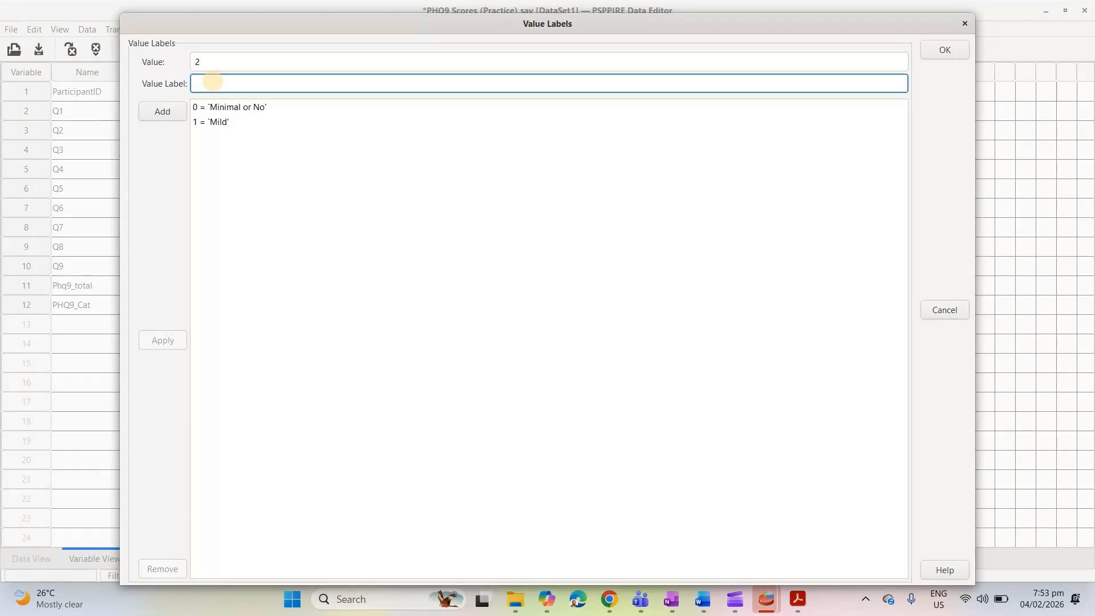
pyautogui.write('Moderate')
pyautogui.click(163, 111)
# Add the value label Moderately severe for value 3 of PHQ9_Cat
pyautogui.click(213, 70)
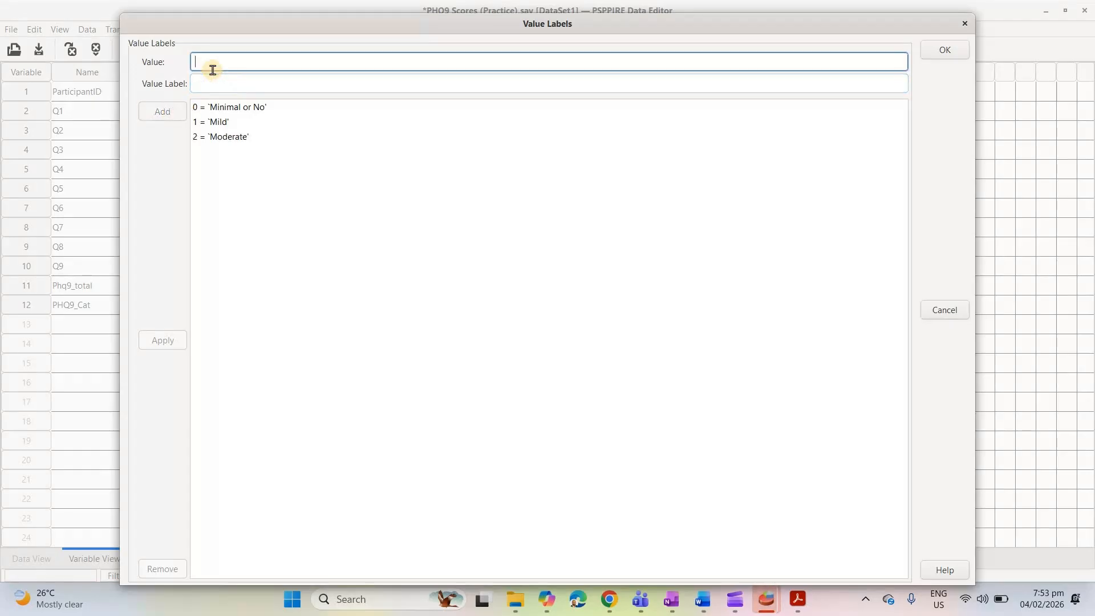
pyautogui.write('3')
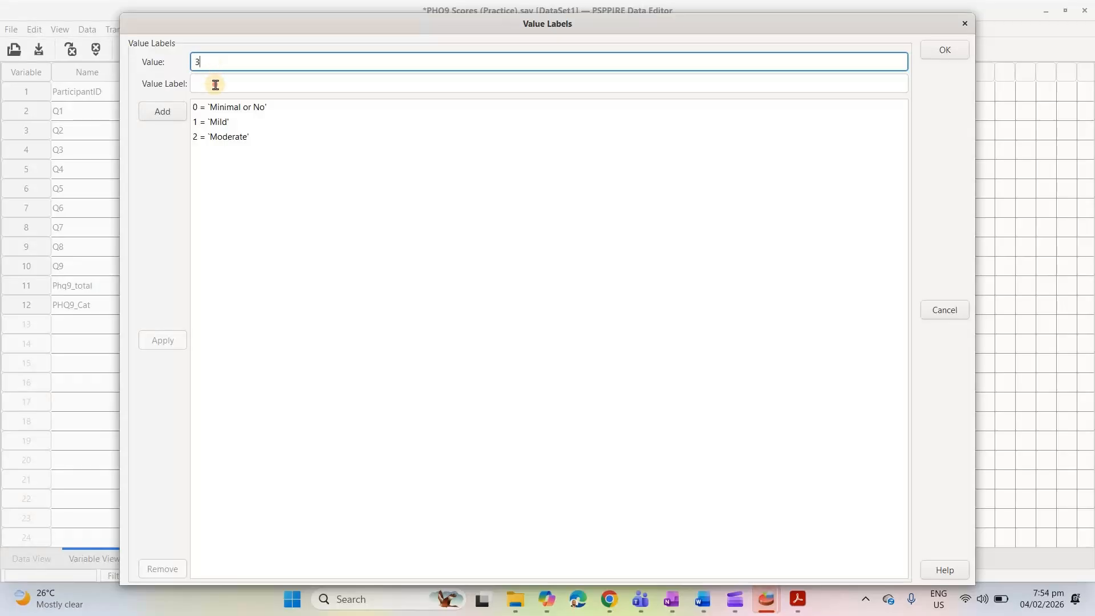
pyautogui.click(216, 85)
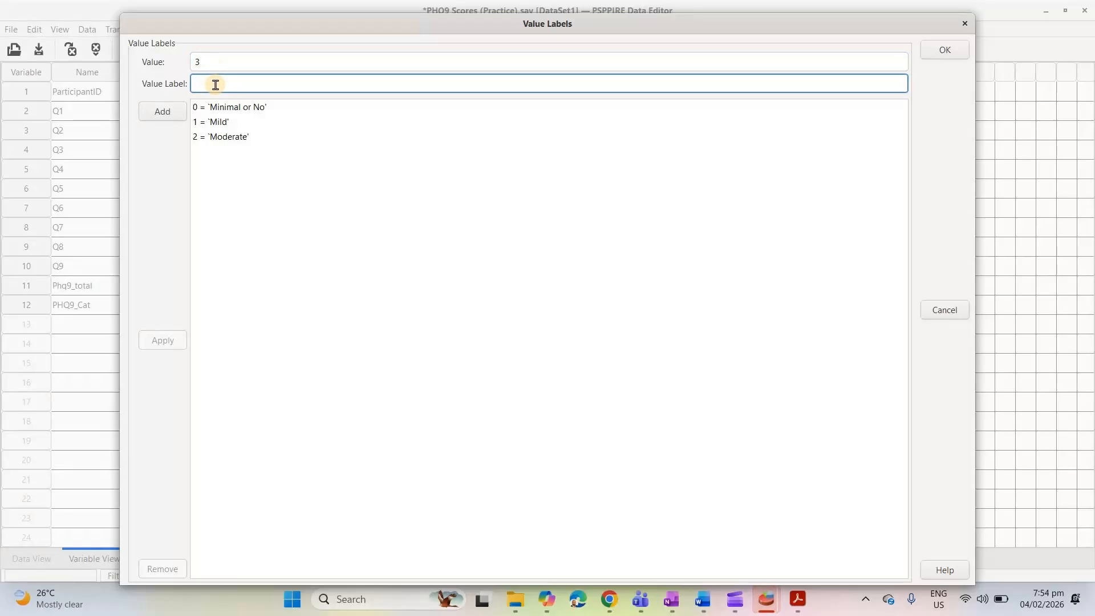
pyautogui.write('Moderately severe')
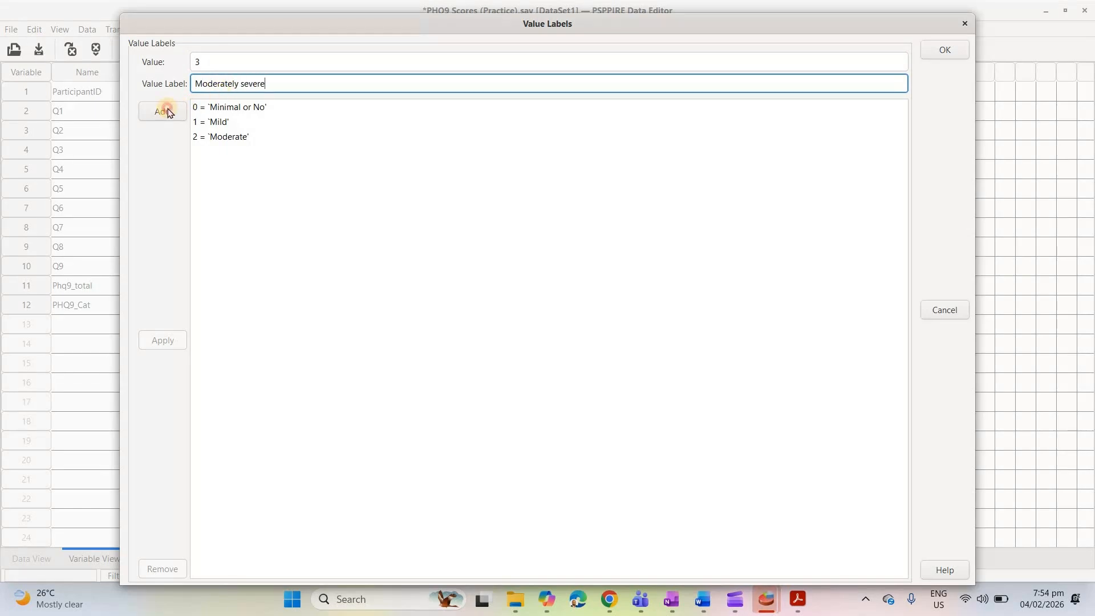
pyautogui.press('Return')
# Add the value label Severe for value 4 and apply the value labels to PHQ9_Cat
pyautogui.write('4')
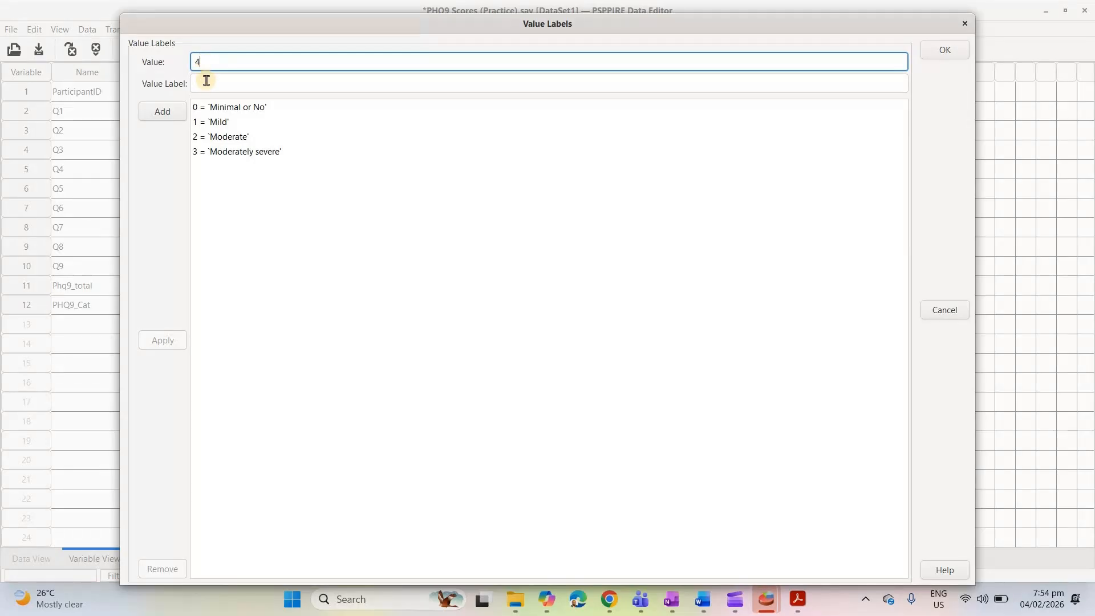
pyautogui.click(206, 84)
pyautogui.write('Severe')
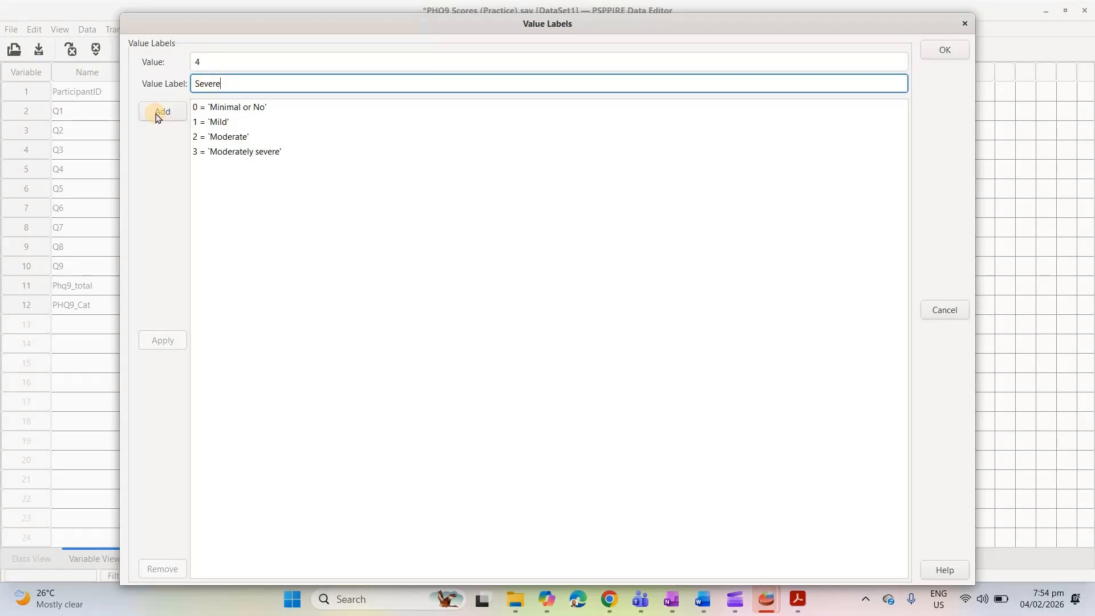
pyautogui.press('Return')
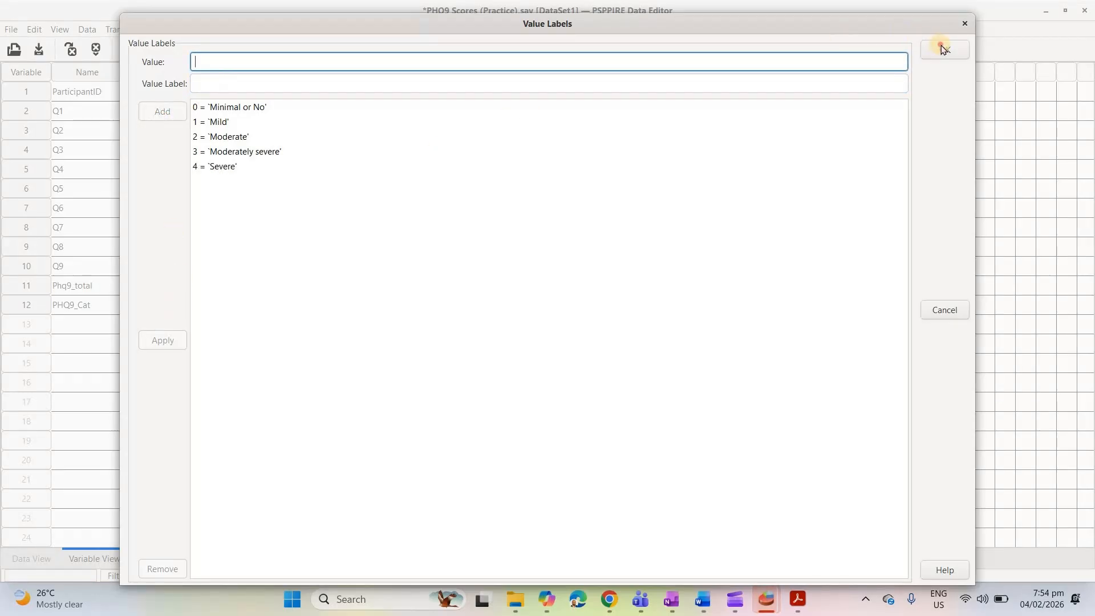
pyautogui.press('Return')
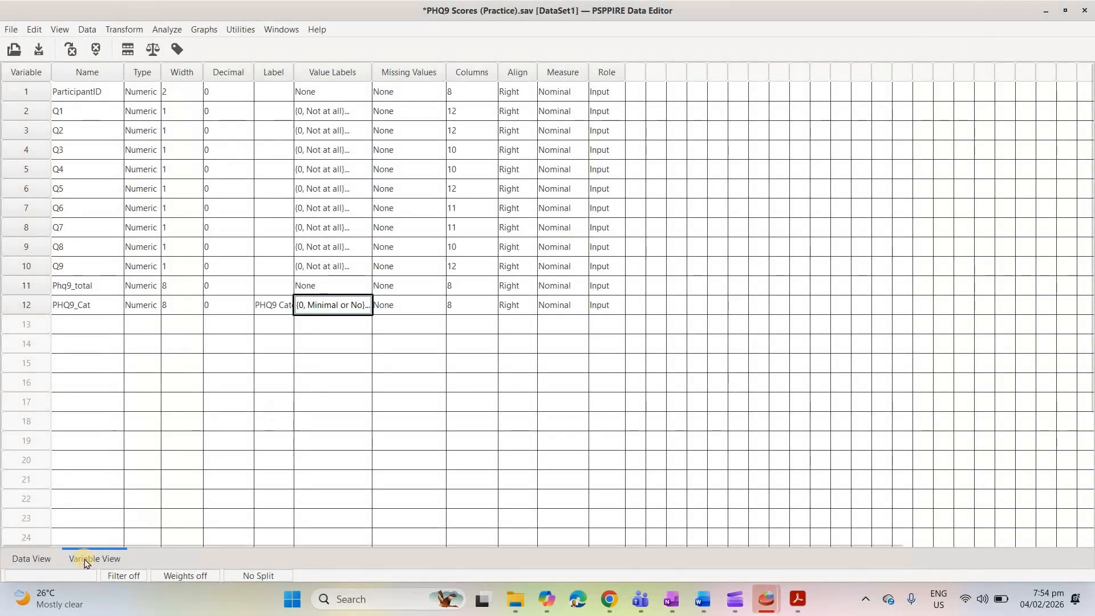
# Return to the case data and display value labels instead of numeric codes
pyautogui.click(42, 557)
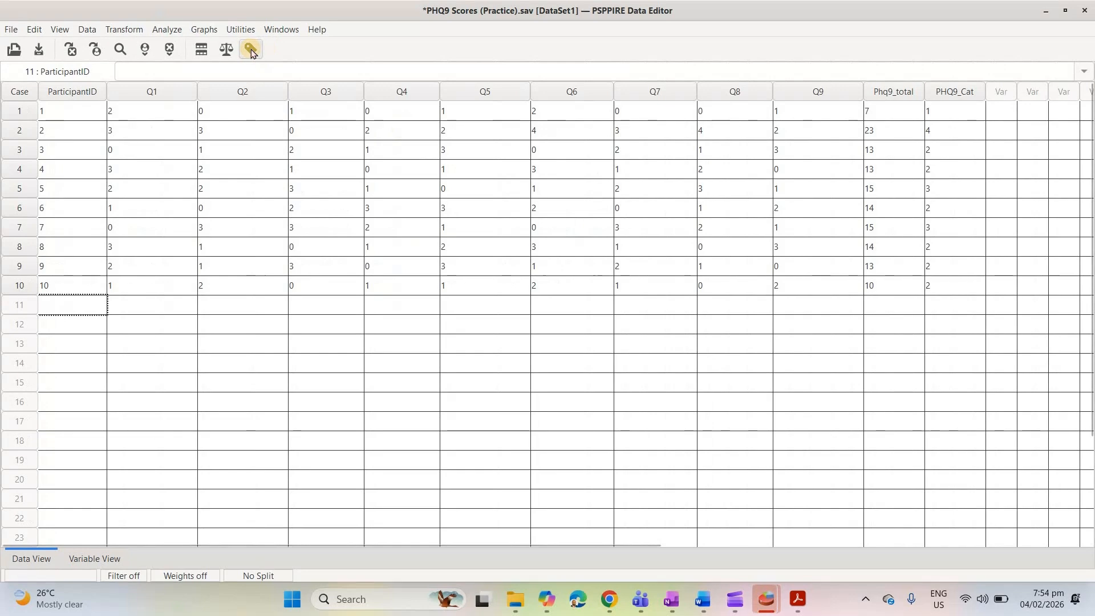
pyautogui.click(251, 49)
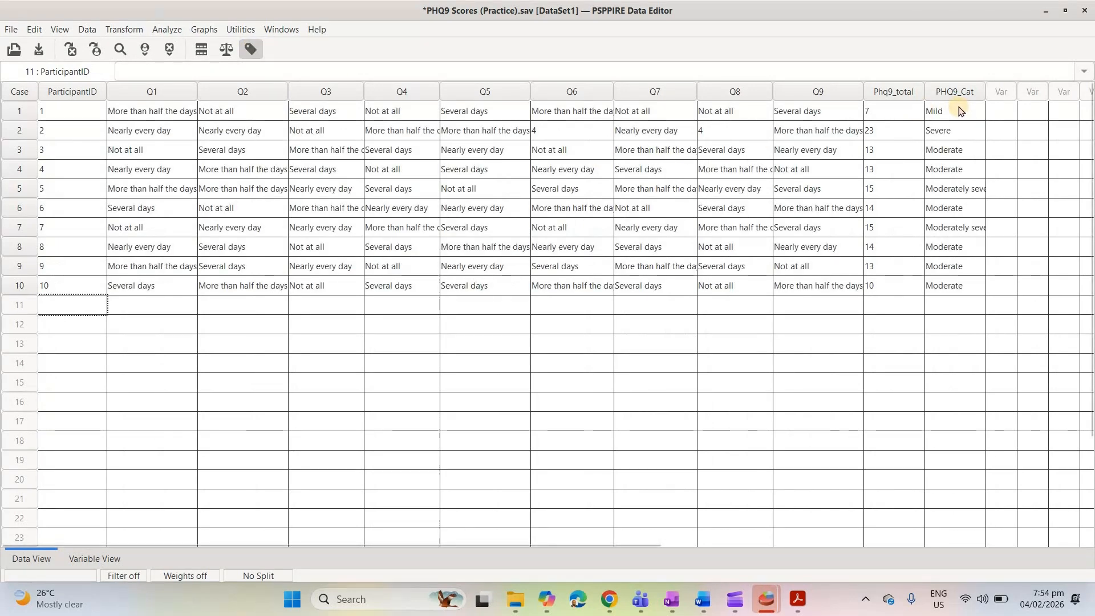